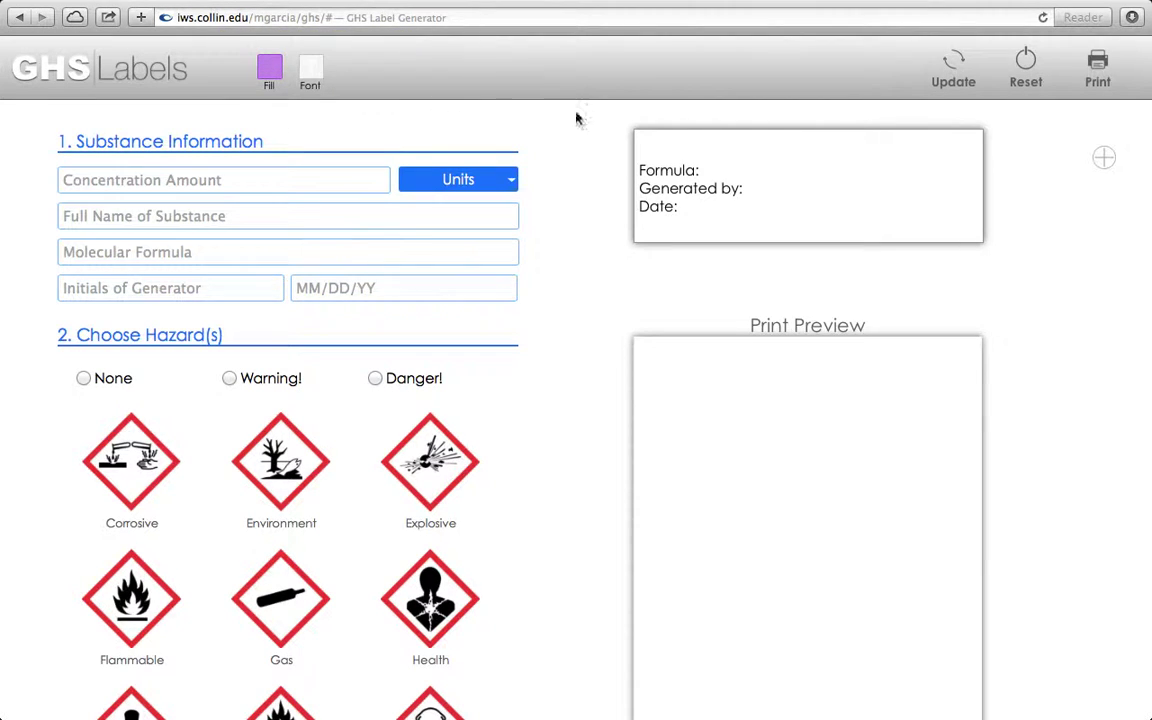
{"action": "scroll", "coordinate": [604, 150], "scroll_direction": "down", "scroll_amount": 5}
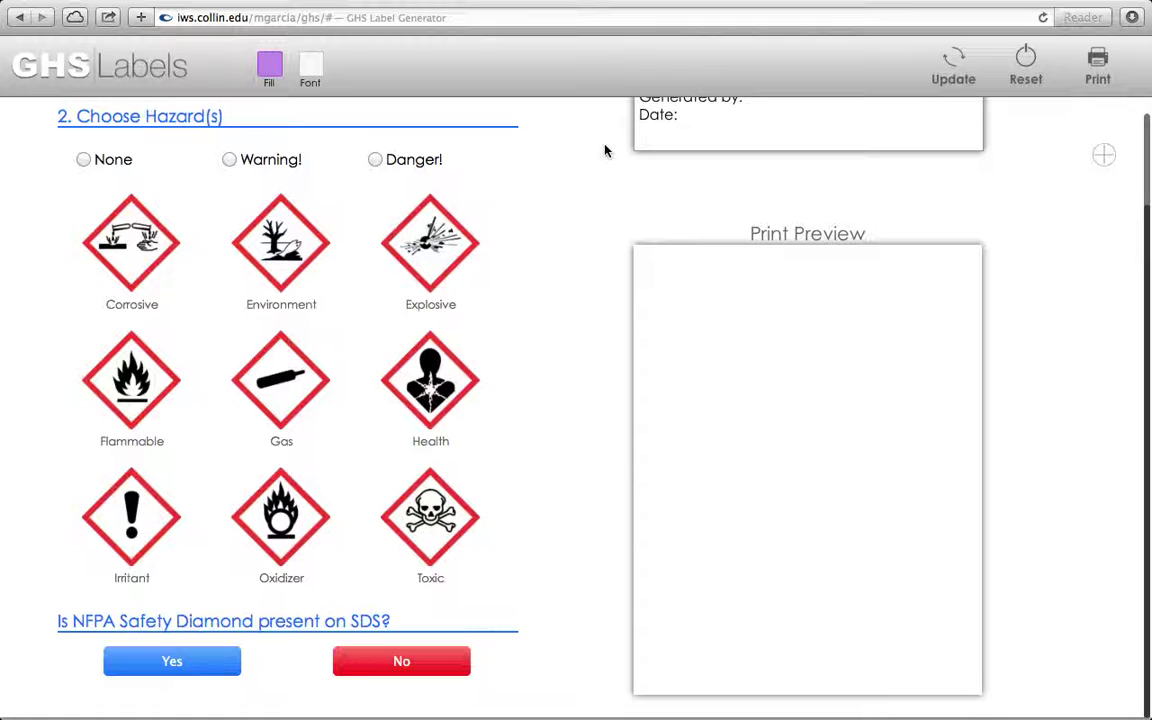
{"action": "scroll", "coordinate": [577, 320], "scroll_direction": "up", "scroll_amount": 5}
{"action": "scroll", "coordinate": [572, 334], "scroll_direction": "down", "scroll_amount": 5}
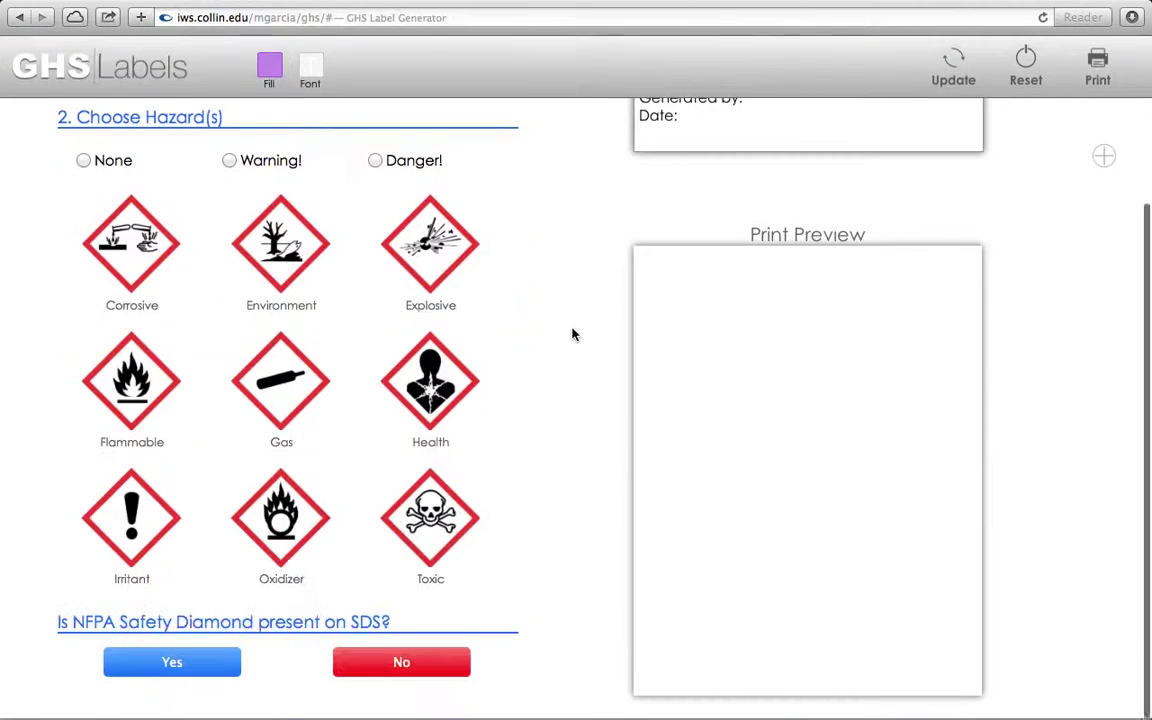
{"action": "scroll", "coordinate": [572, 332], "scroll_direction": "up", "scroll_amount": 5}
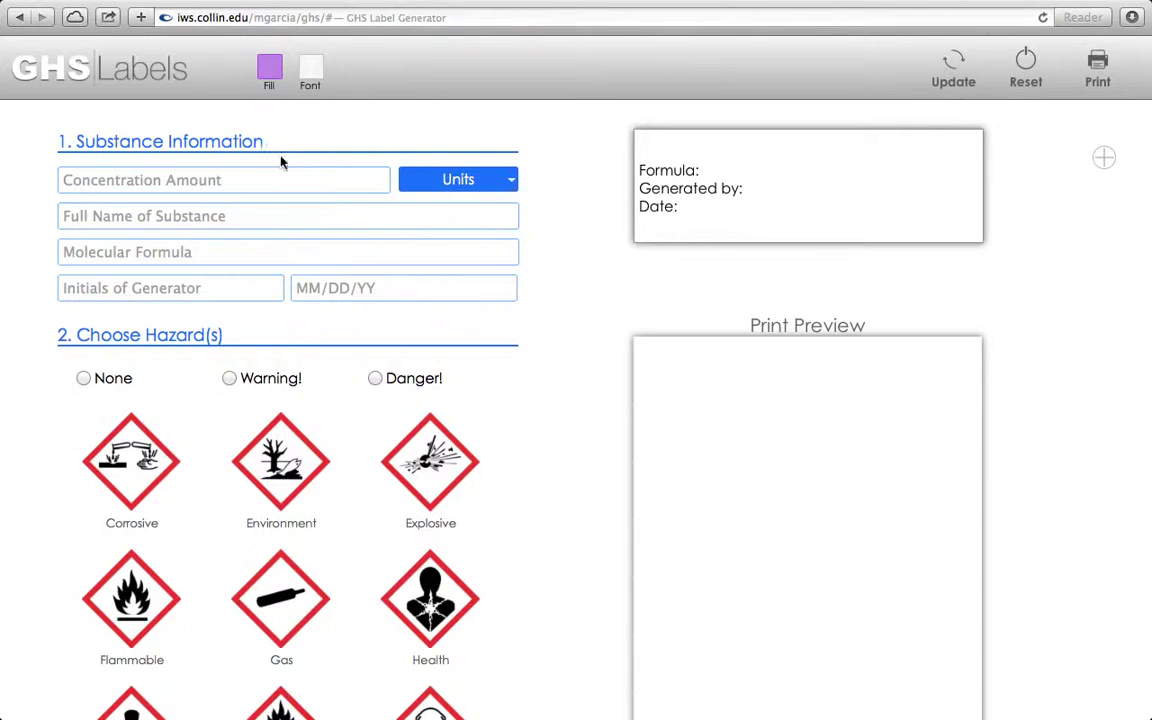
{"action": "left_click", "coordinate": [254, 172]}
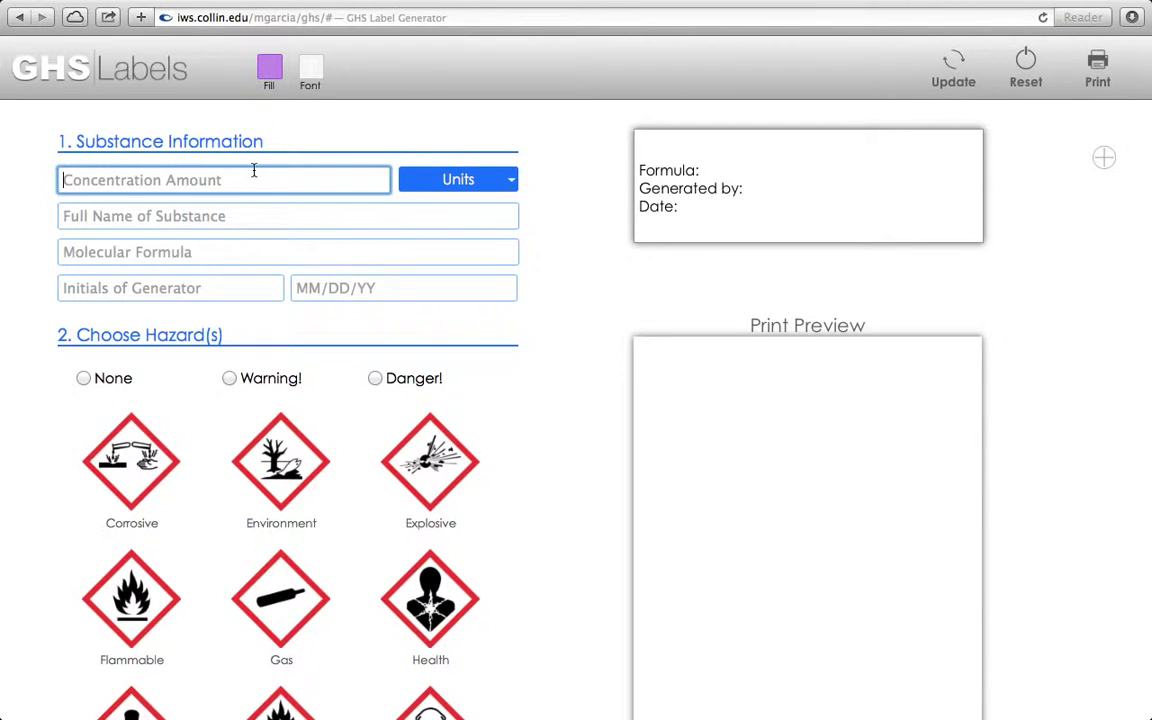
{"action": "left_click", "coordinate": [460, 178]}
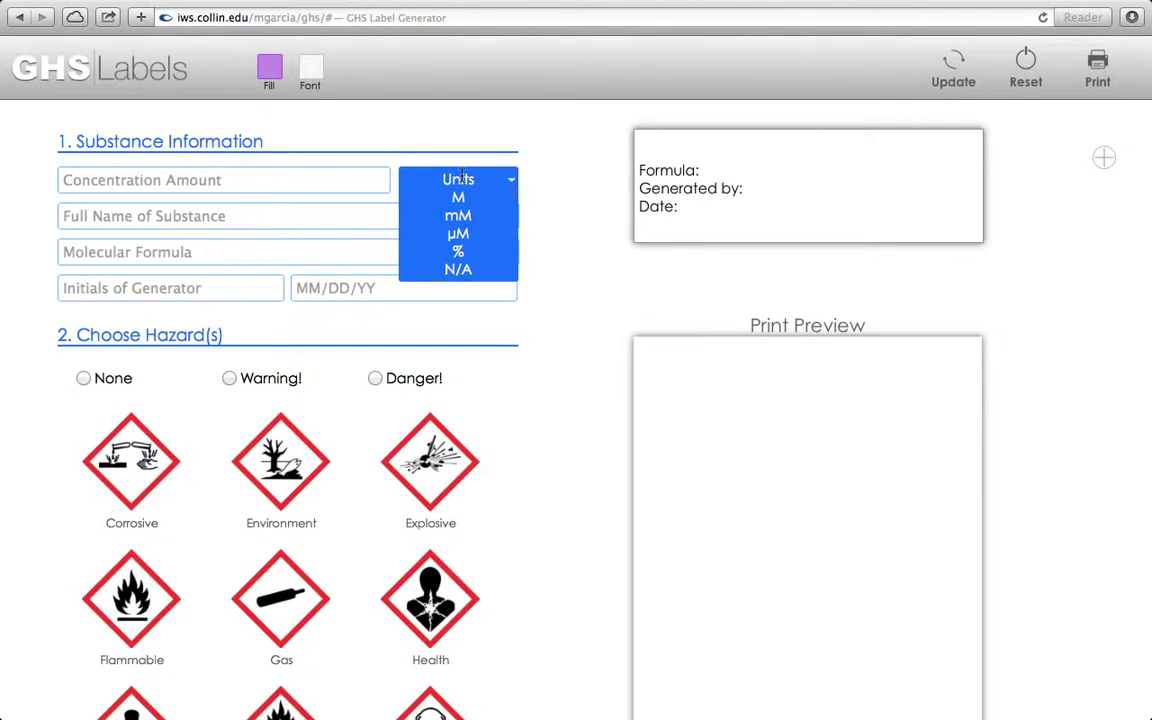
{"action": "left_click", "coordinate": [460, 178]}
{"action": "left_click", "coordinate": [291, 185]}
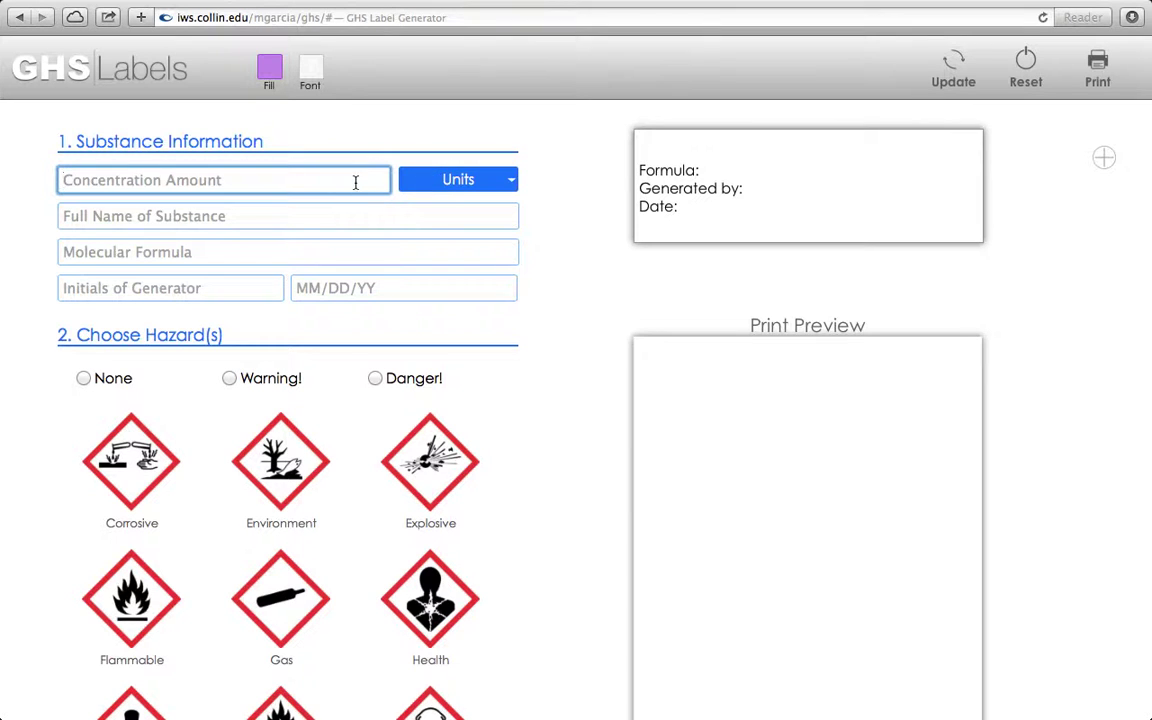
{"action": "left_click", "coordinate": [444, 178]}
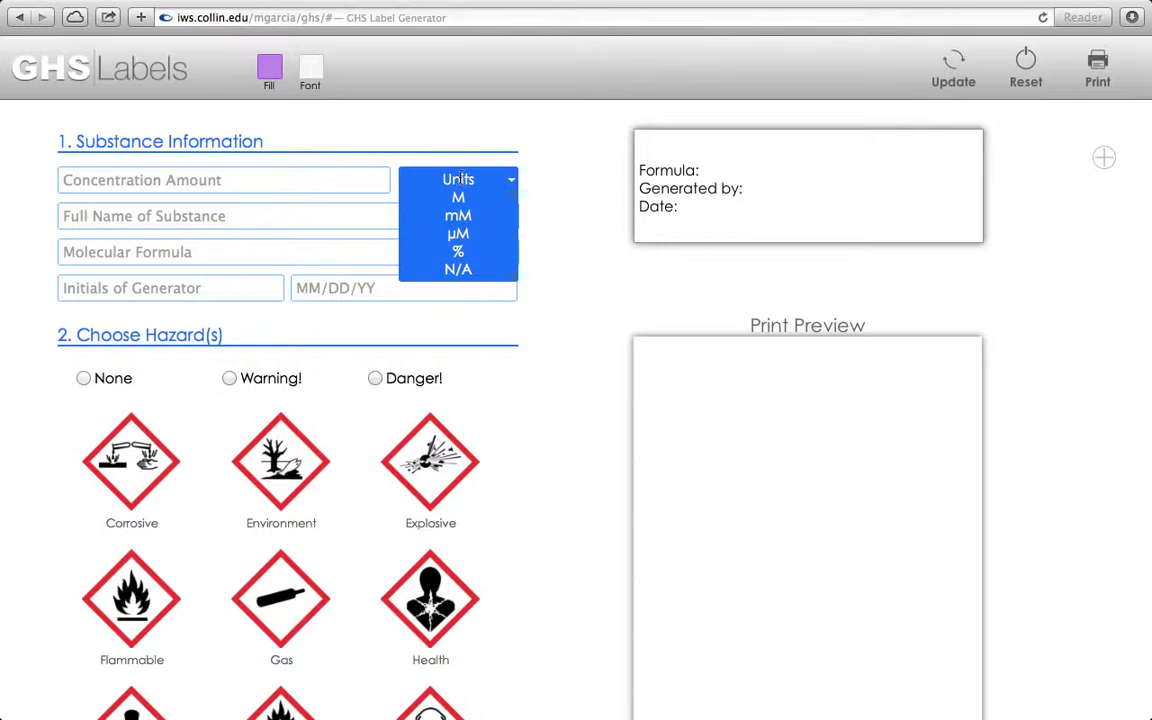
{"action": "left_click", "coordinate": [460, 252]}
- Enter a concentration amount of 1 and choose M as its unit
{"action": "left_click", "coordinate": [339, 182]}
{"action": "type", "text": "1"}
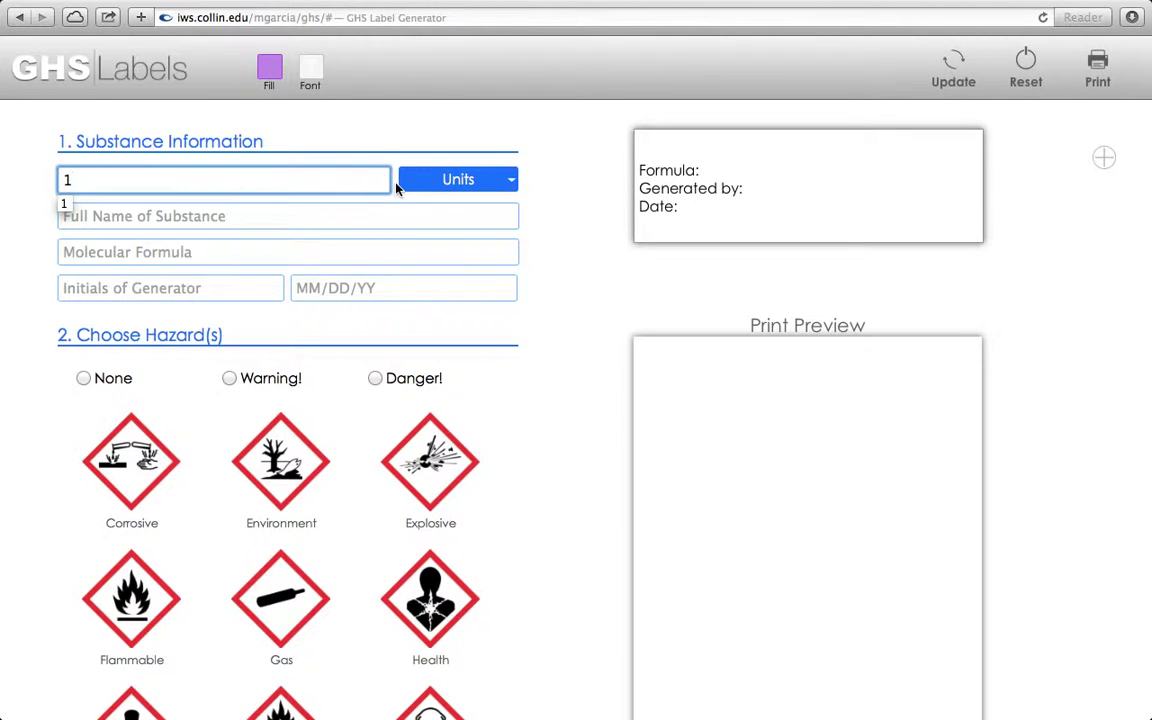
{"action": "left_click", "coordinate": [434, 190]}
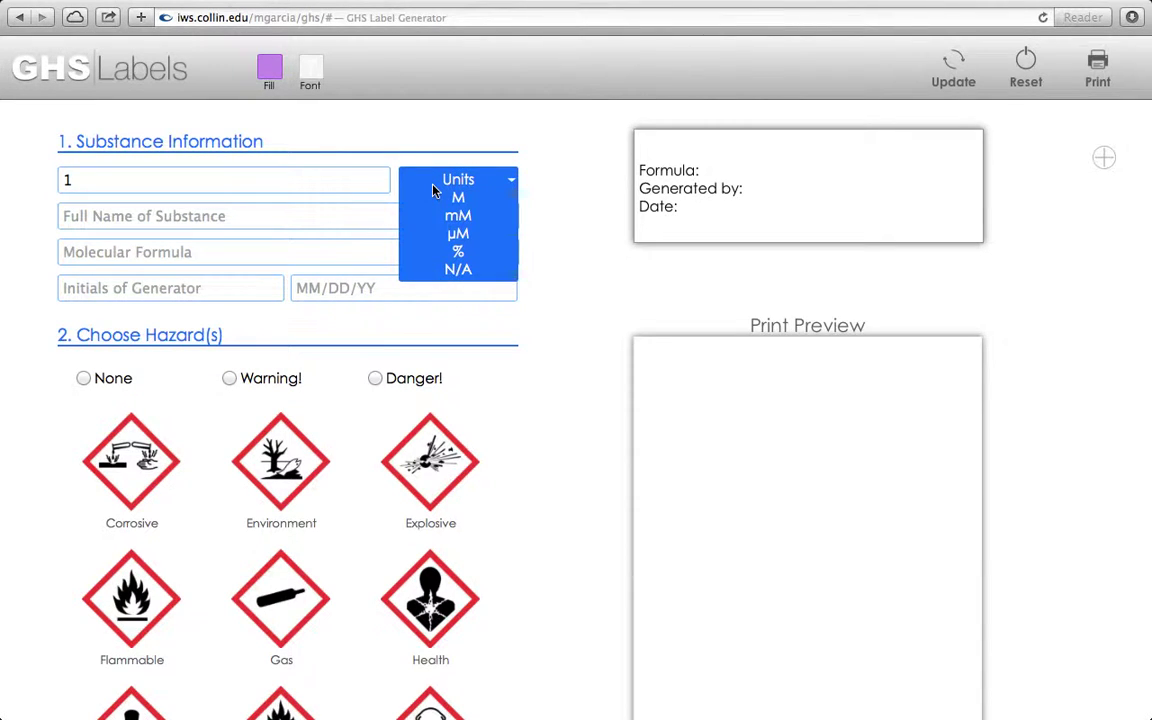
{"action": "left_click", "coordinate": [446, 197]}
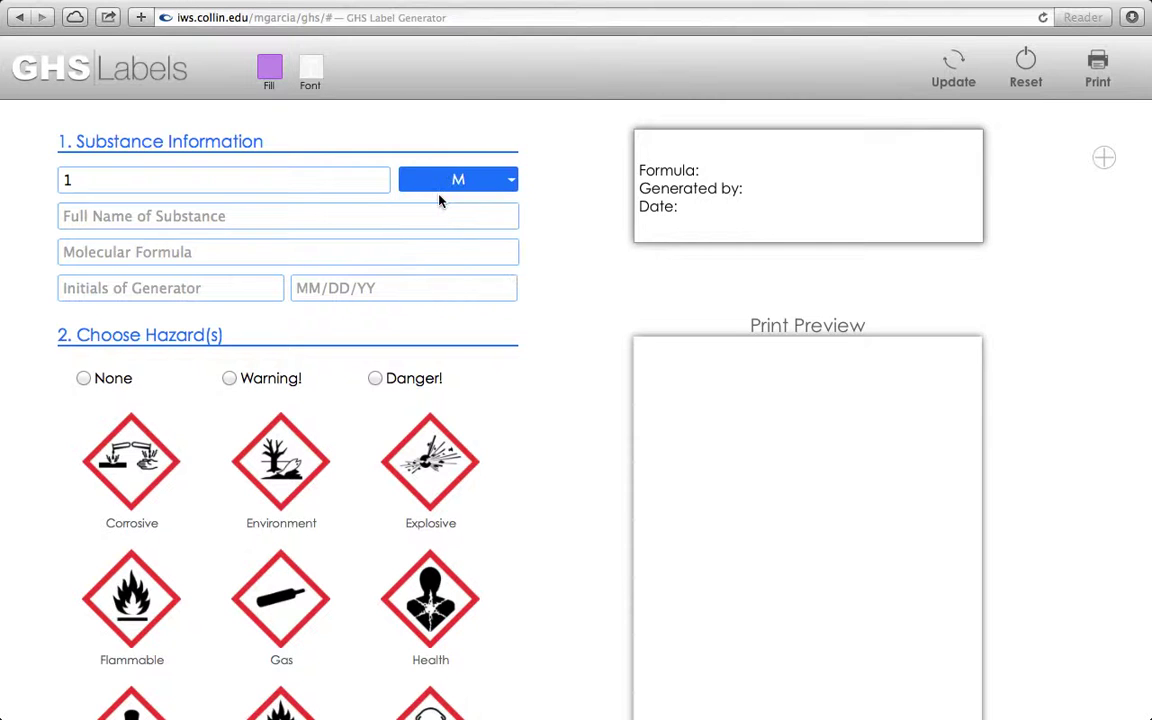
{"action": "left_click", "coordinate": [353, 219]}
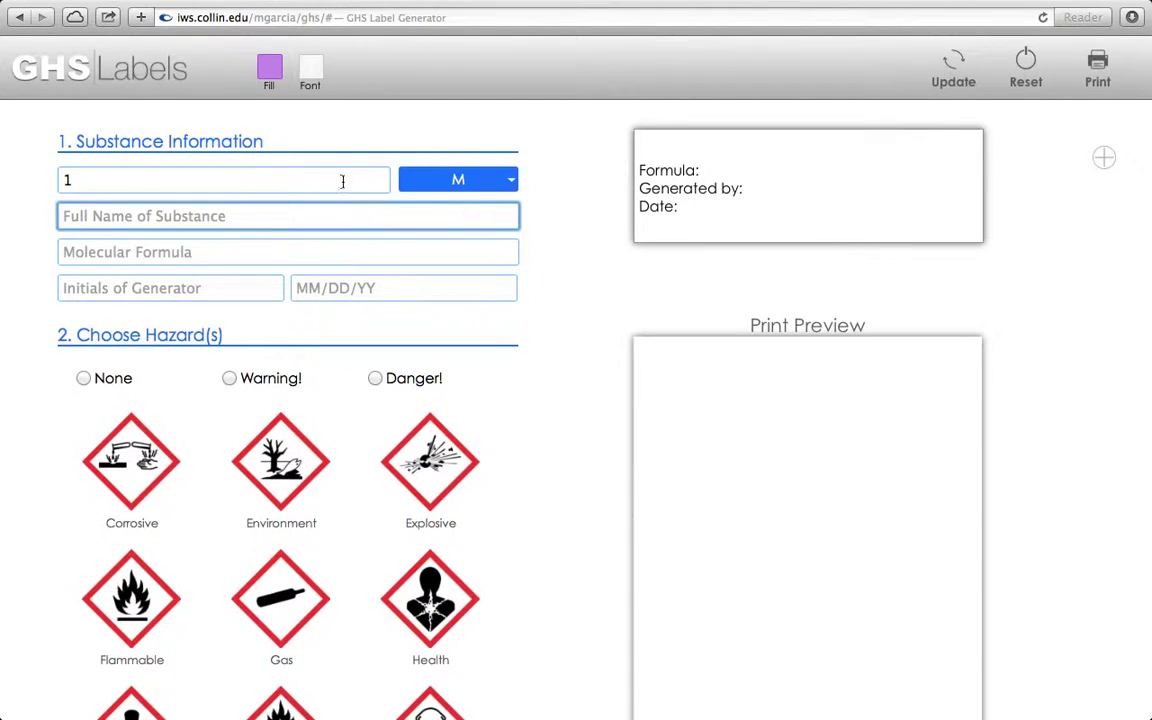
{"action": "left_click", "coordinate": [342, 180]}
{"action": "left_click", "coordinate": [436, 182]}
{"action": "left_click", "coordinate": [362, 180]}
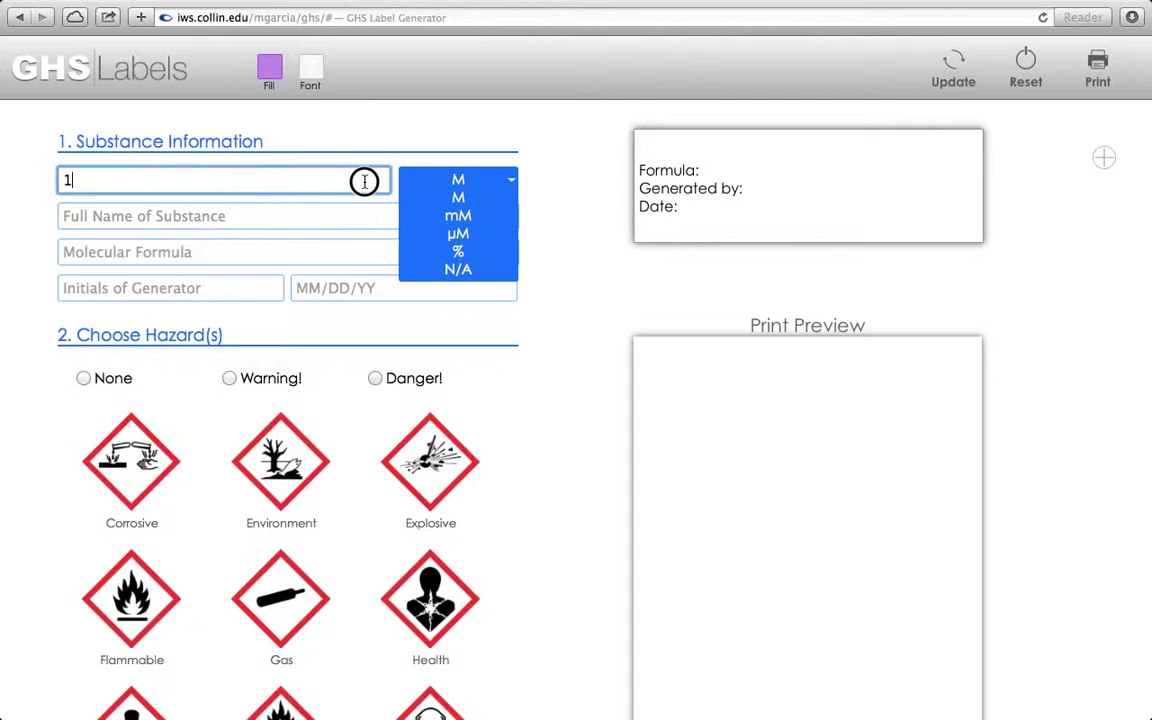
{"action": "left_click", "coordinate": [458, 180]}
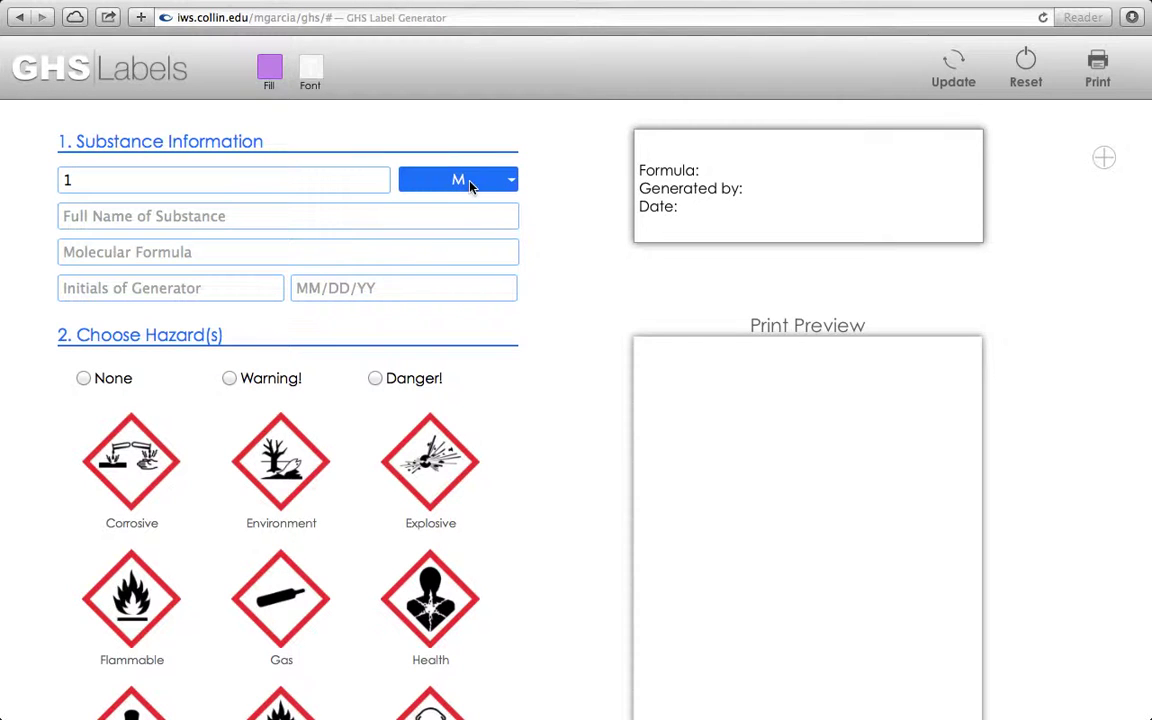
{"action": "left_click", "coordinate": [470, 186]}
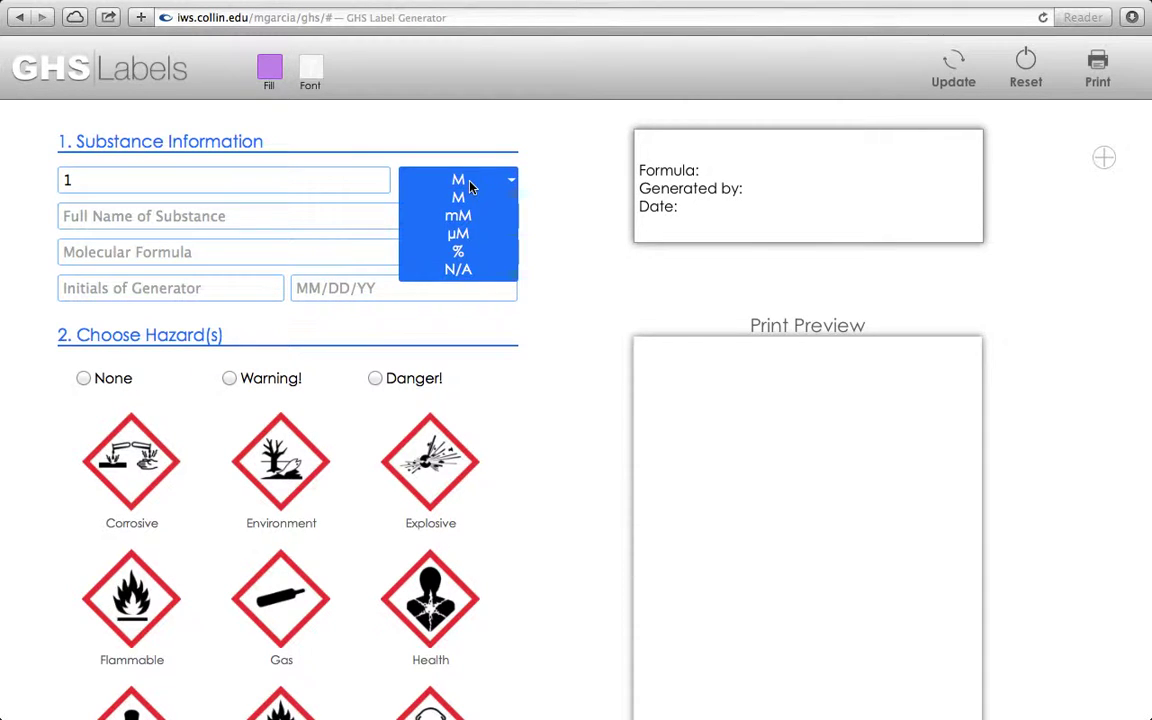
{"action": "left_click", "coordinate": [470, 186]}
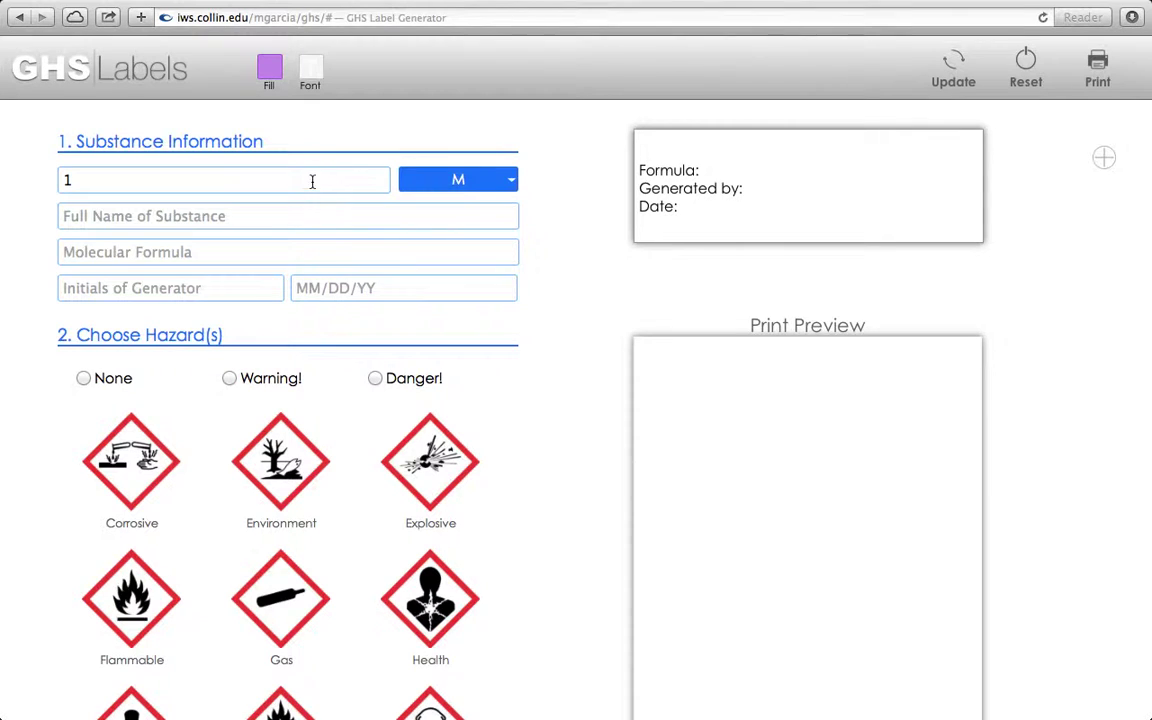
{"action": "left_click", "coordinate": [433, 182]}
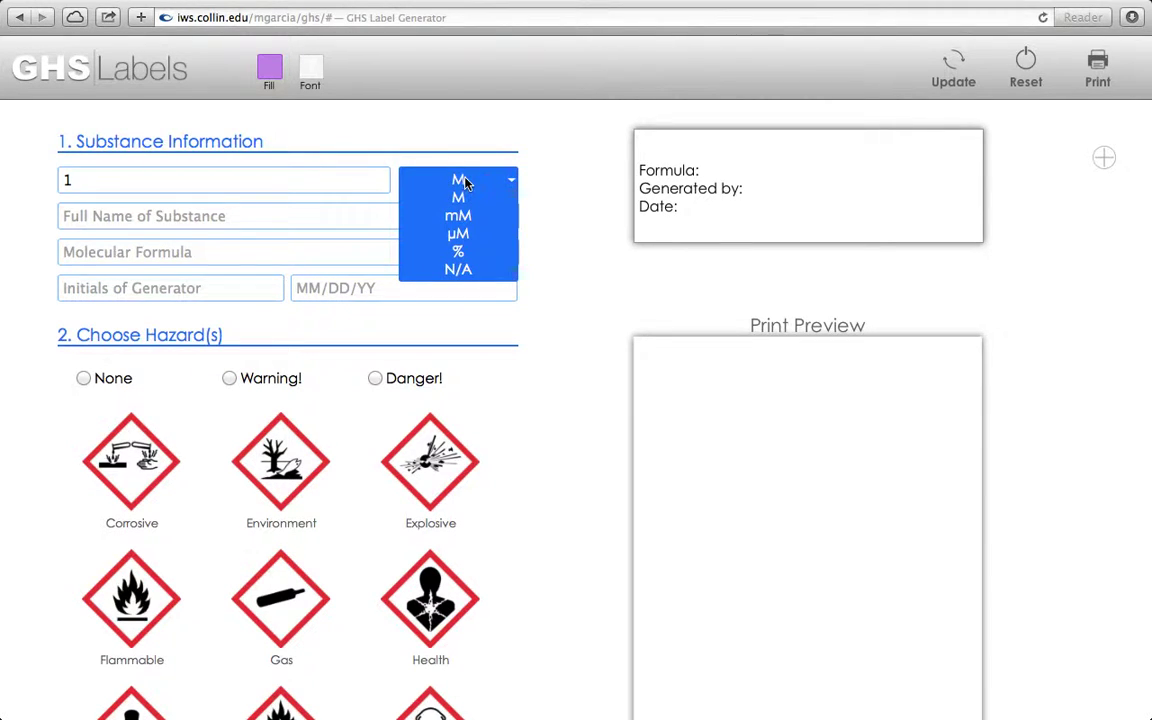
{"action": "left_click", "coordinate": [465, 181]}
{"action": "left_click", "coordinate": [465, 180]}
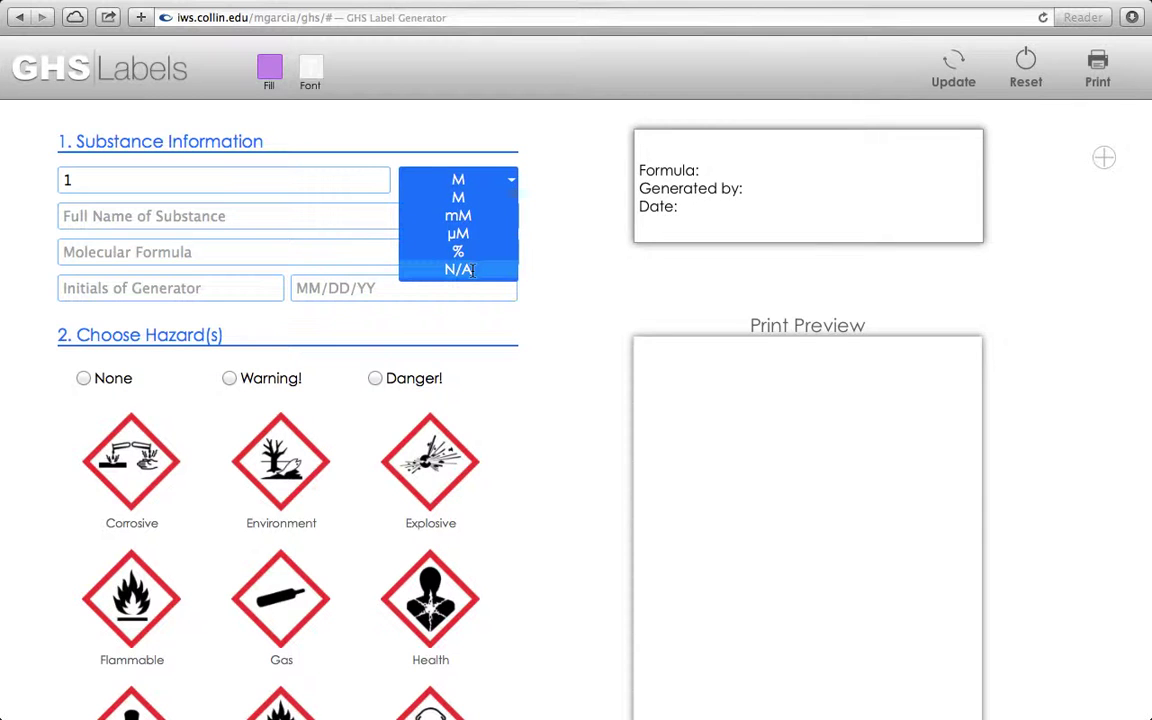
{"action": "left_click", "coordinate": [470, 185]}
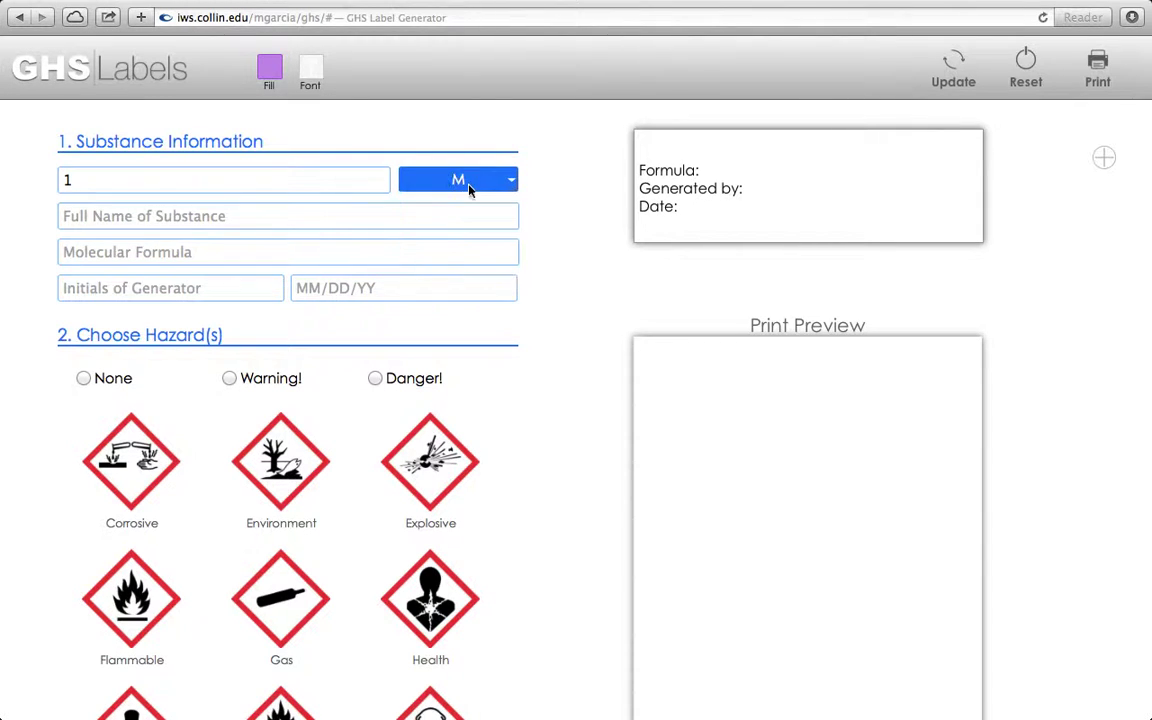
{"action": "double_click", "coordinate": [314, 173]}
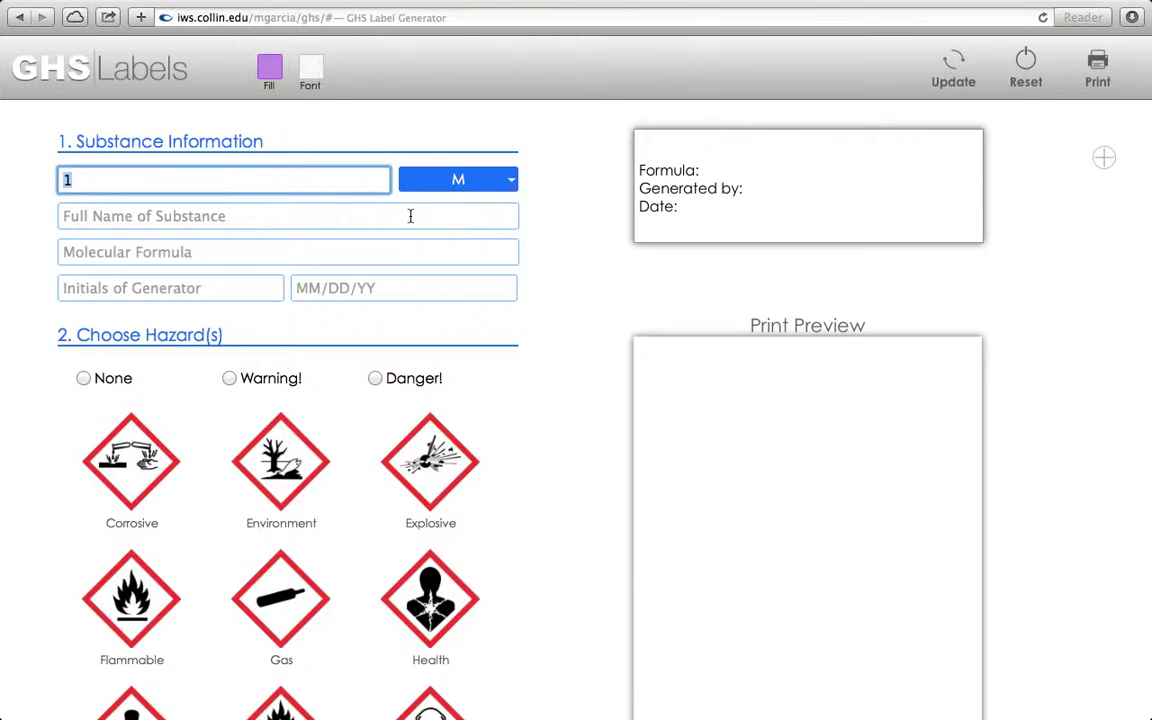
- Enter Hydrochloric Acid as the full substance name and HCl as the molecular formula
{"action": "left_click", "coordinate": [348, 215]}
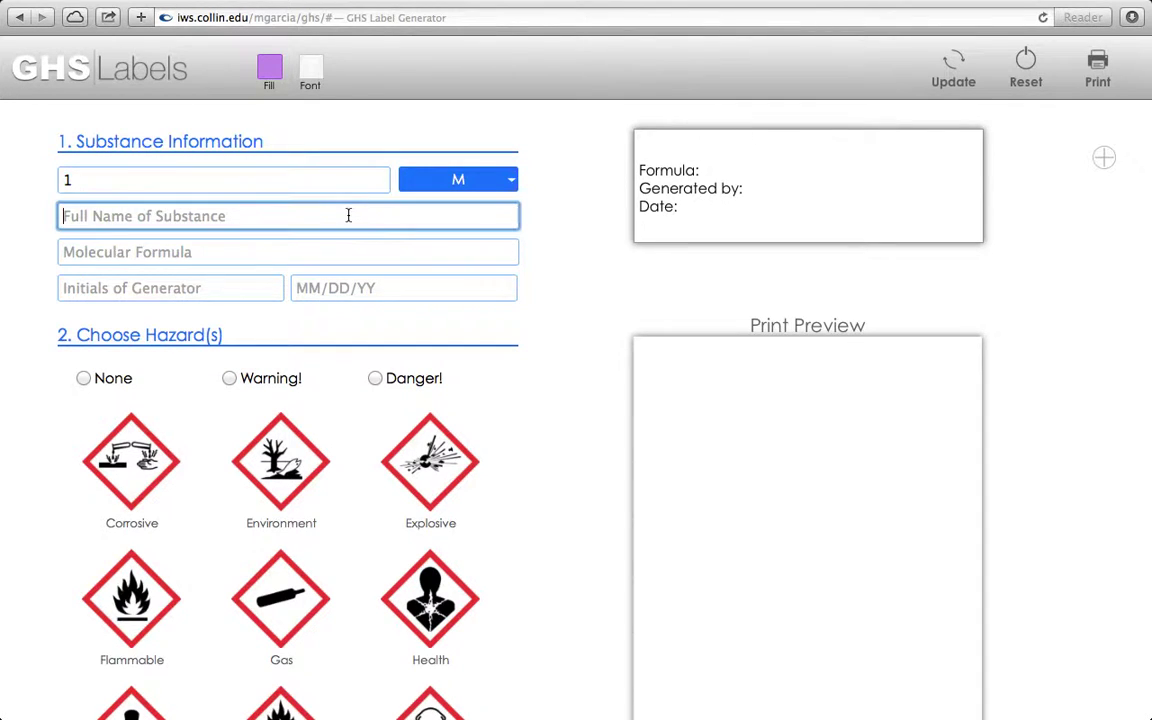
{"action": "type", "text": "H"}
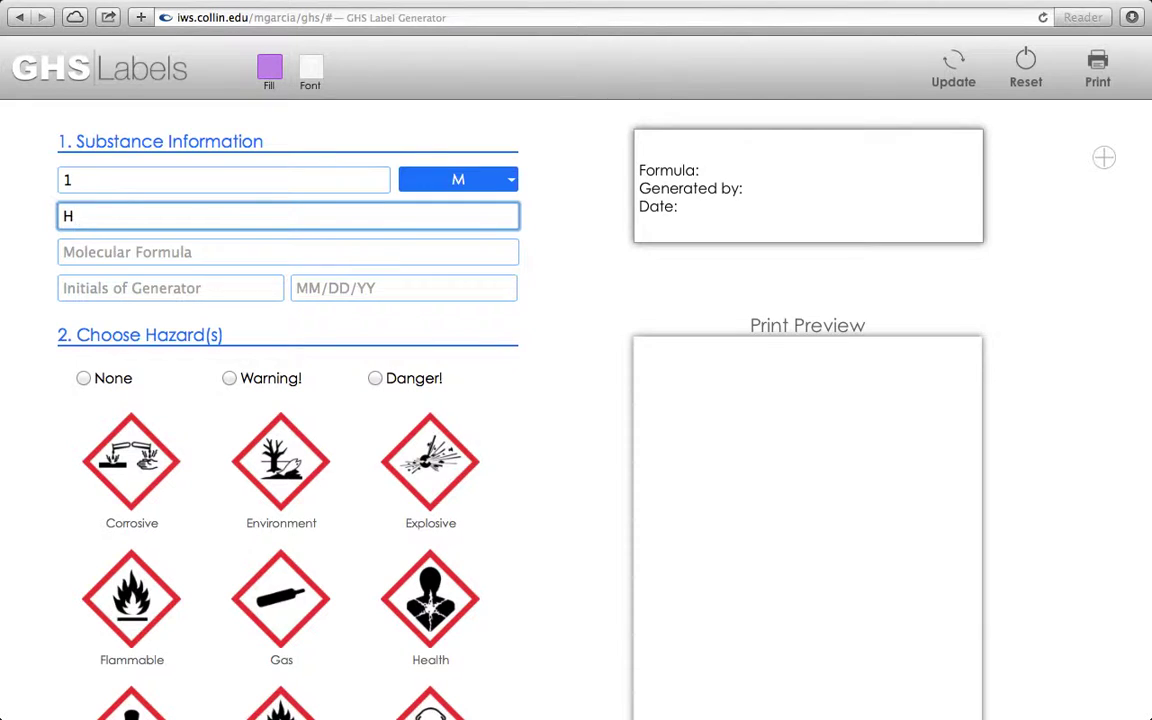
{"action": "type", "text": "ydrochloric"}
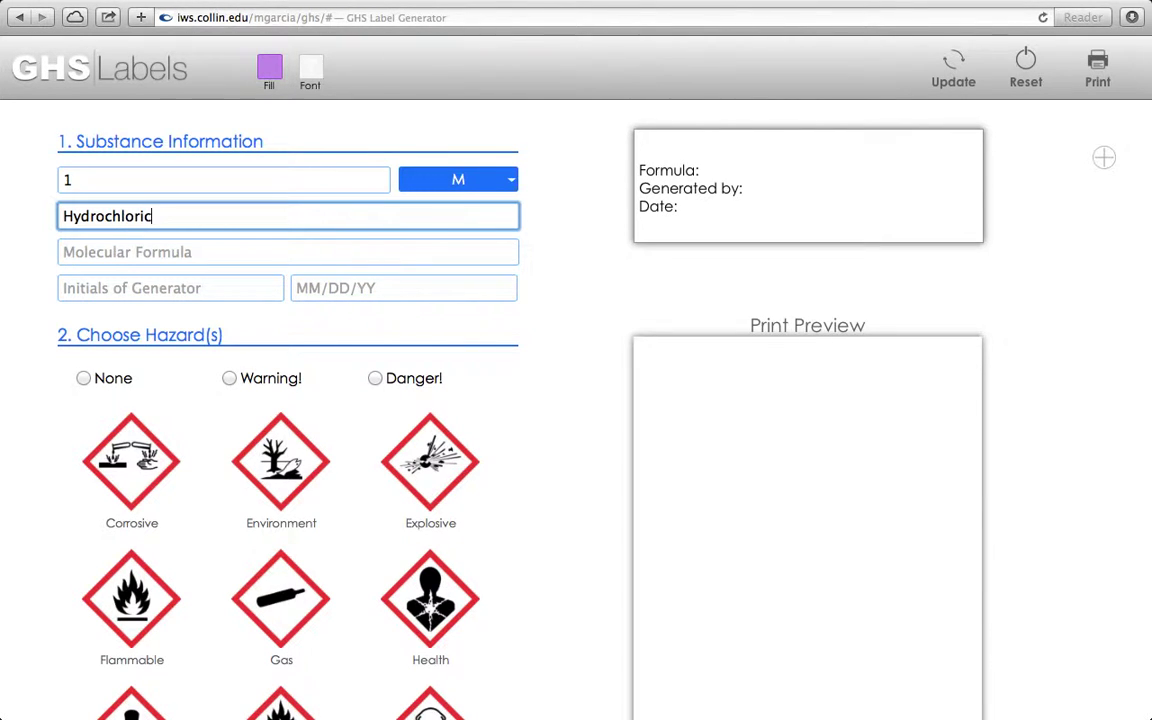
{"action": "type", "text": " Acid"}
{"action": "key", "text": "Tab"}
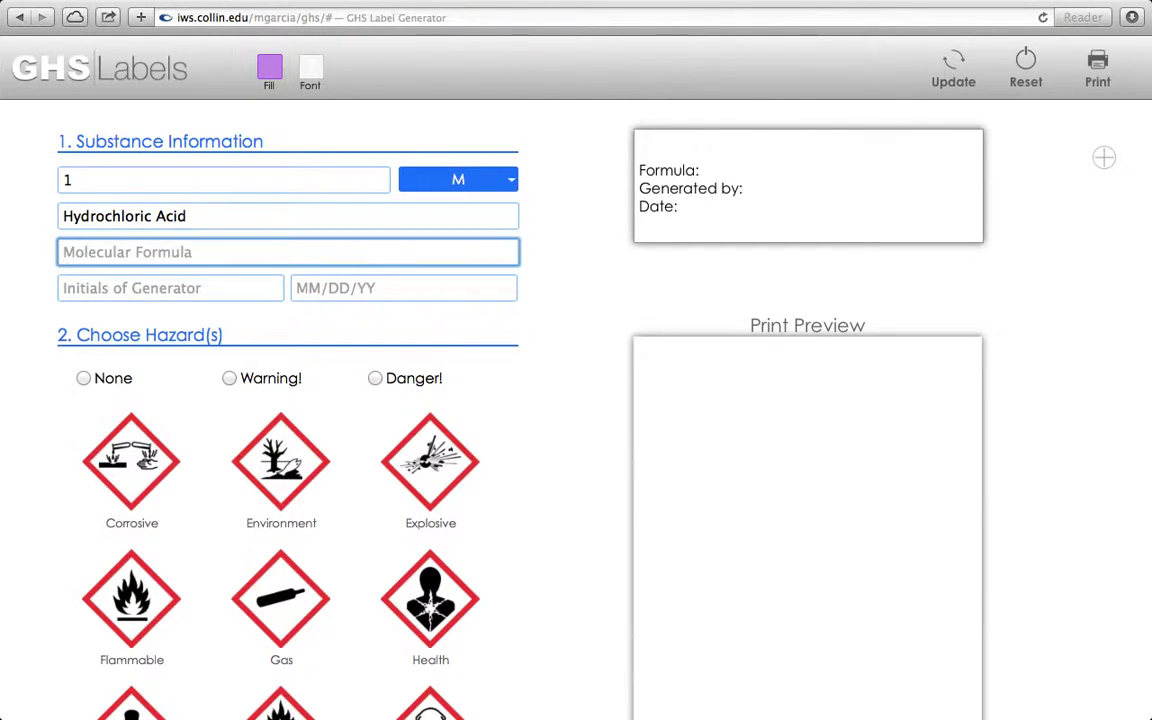
{"action": "type", "text": "HCl"}
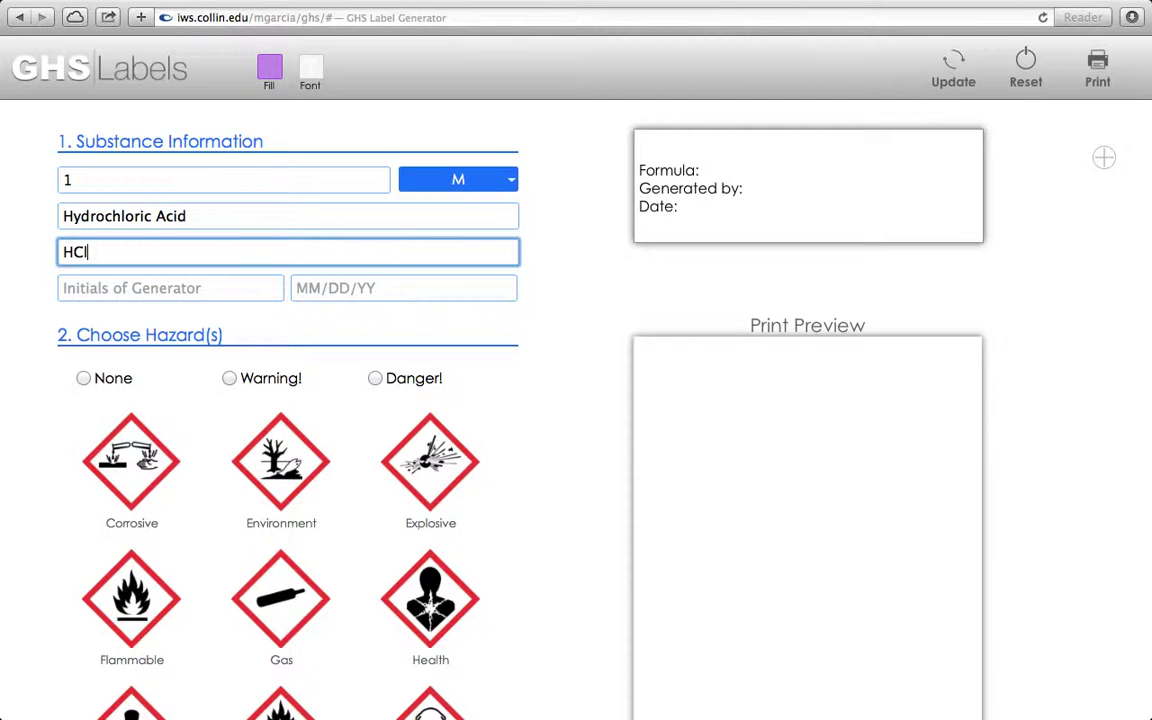
{"action": "left_click", "coordinate": [63, 288]}
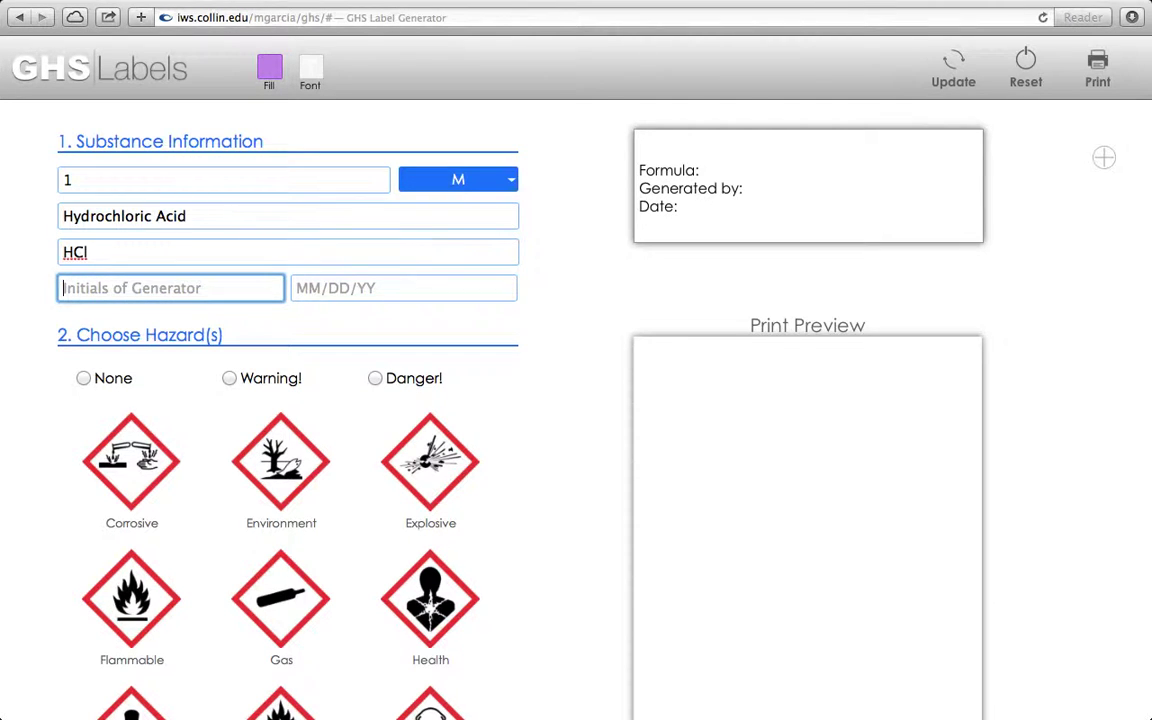
{"action": "left_click", "coordinate": [239, 253]}
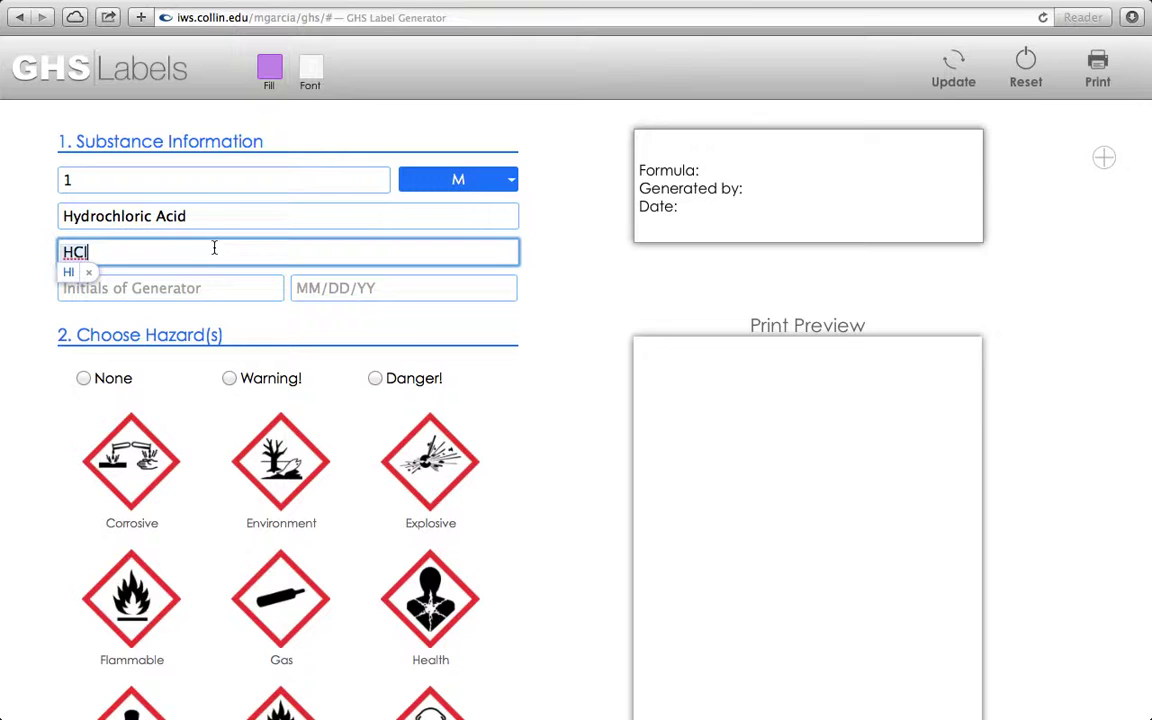
- Fill in the initials of the person generating the label
{"action": "left_click", "coordinate": [192, 287]}
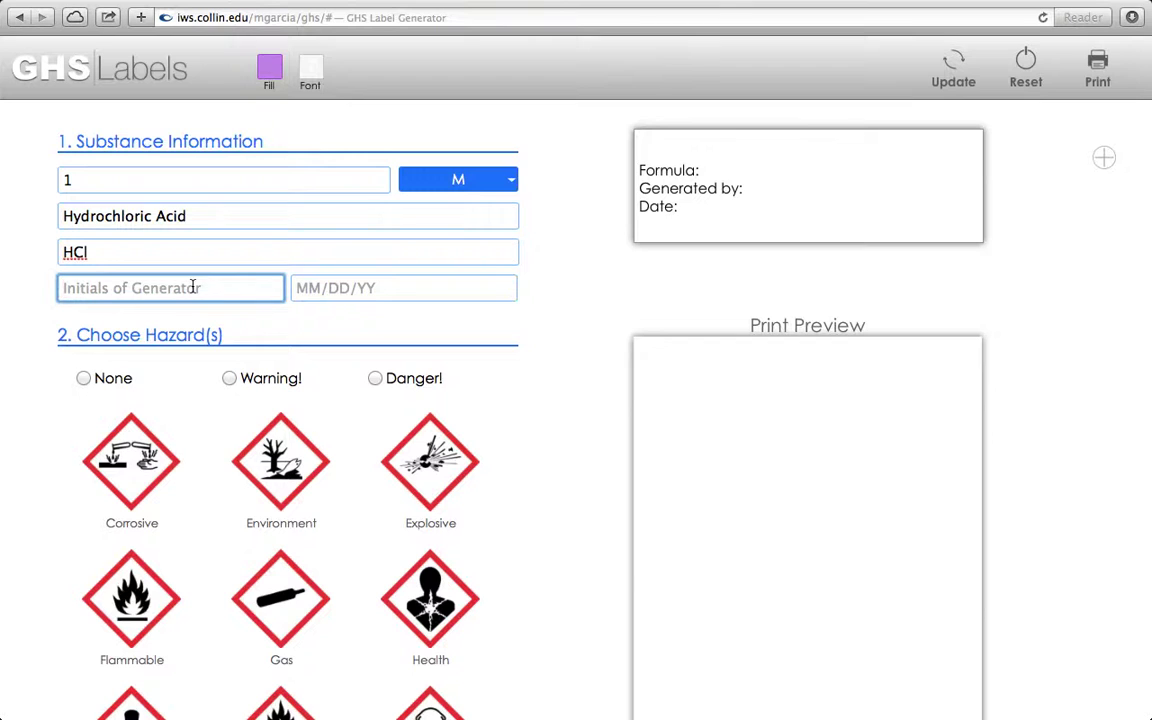
{"action": "type", "text": "msg"}
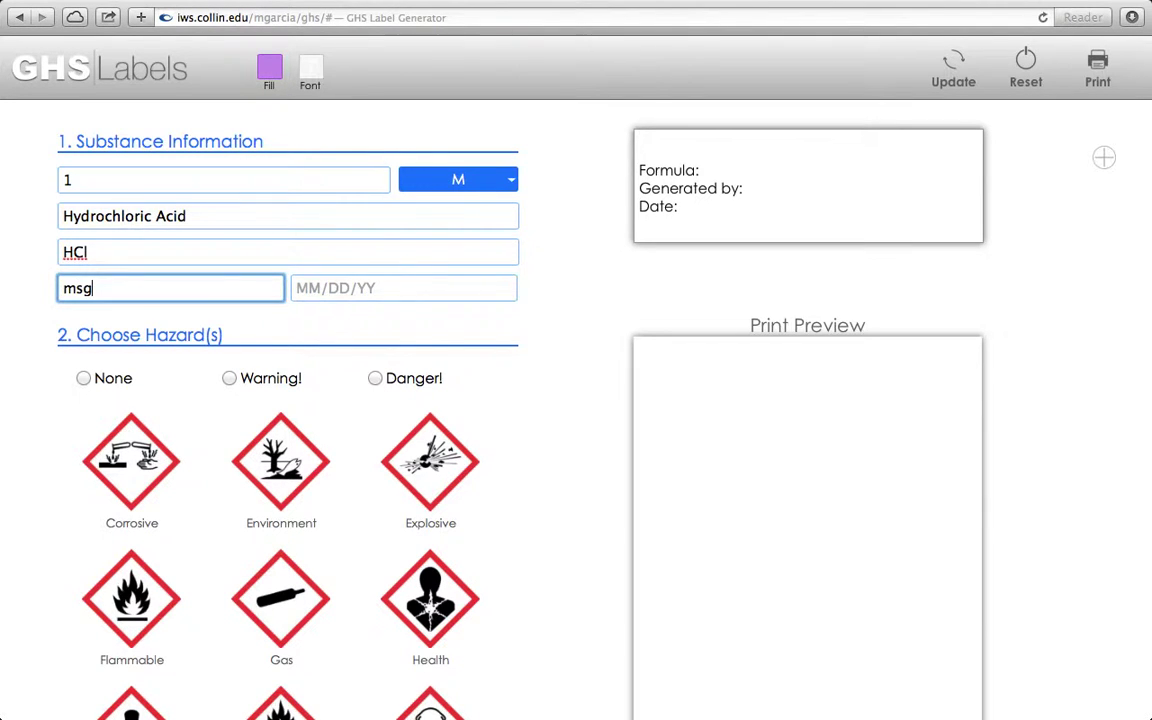
{"action": "key", "text": "Tab"}
- Set the label date to 07/17/14 and update the label with the entered substance information
{"action": "type", "text": "07/1"}
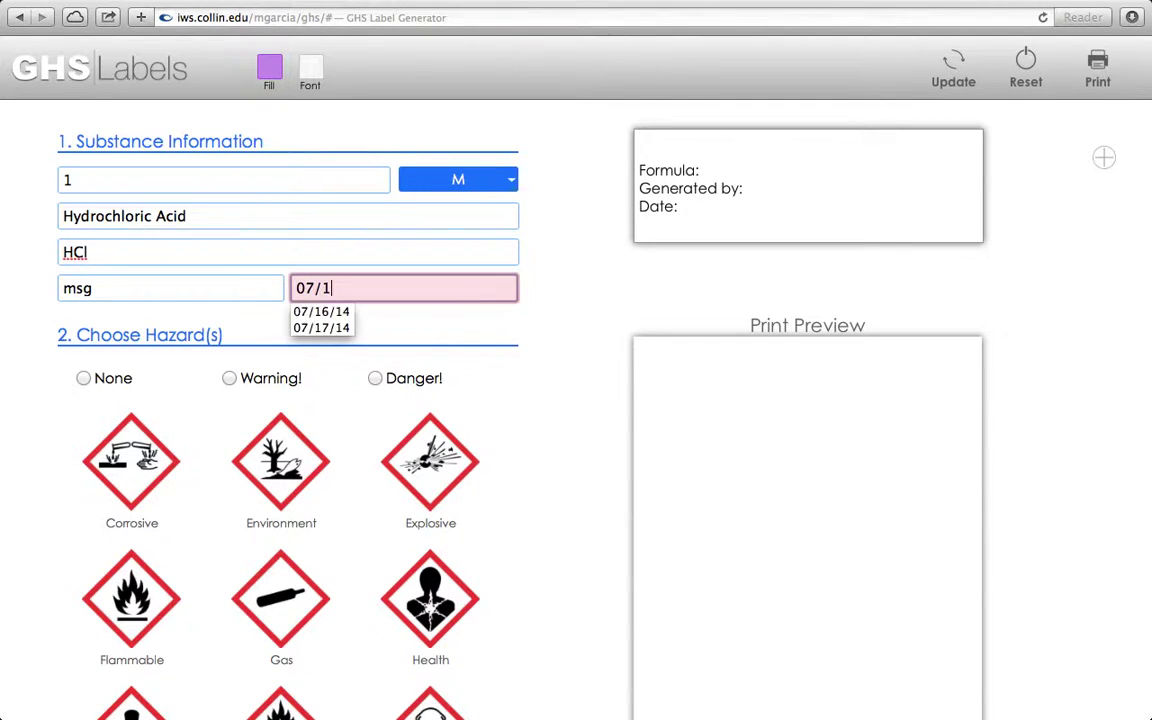
{"action": "type", "text": "4/14"}
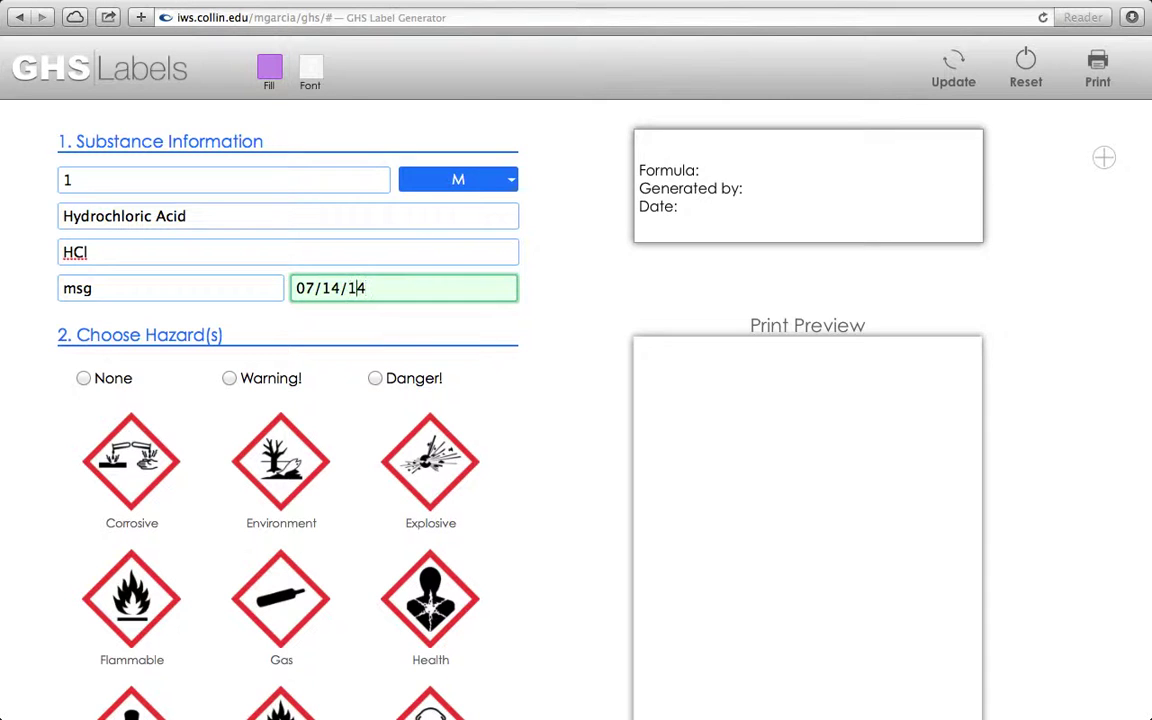
{"action": "key", "text": "BackSpace"}
{"action": "type", "text": "7"}
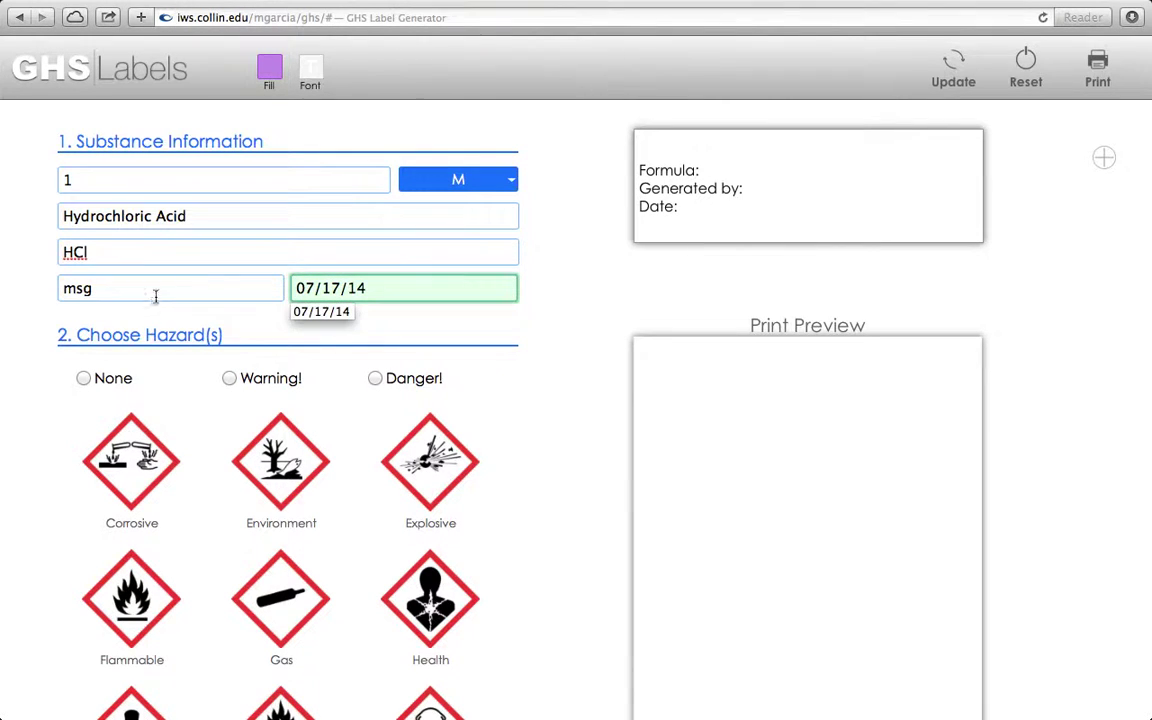
{"action": "left_click", "coordinate": [476, 334]}
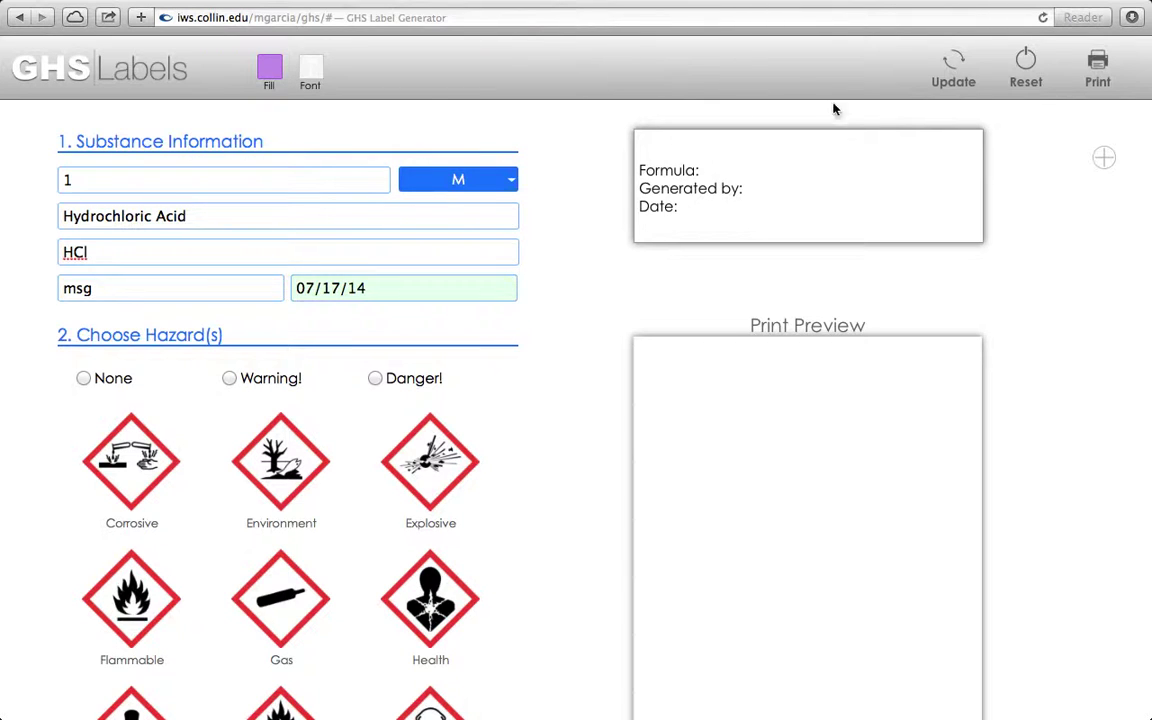
{"action": "left_click", "coordinate": [953, 62]}
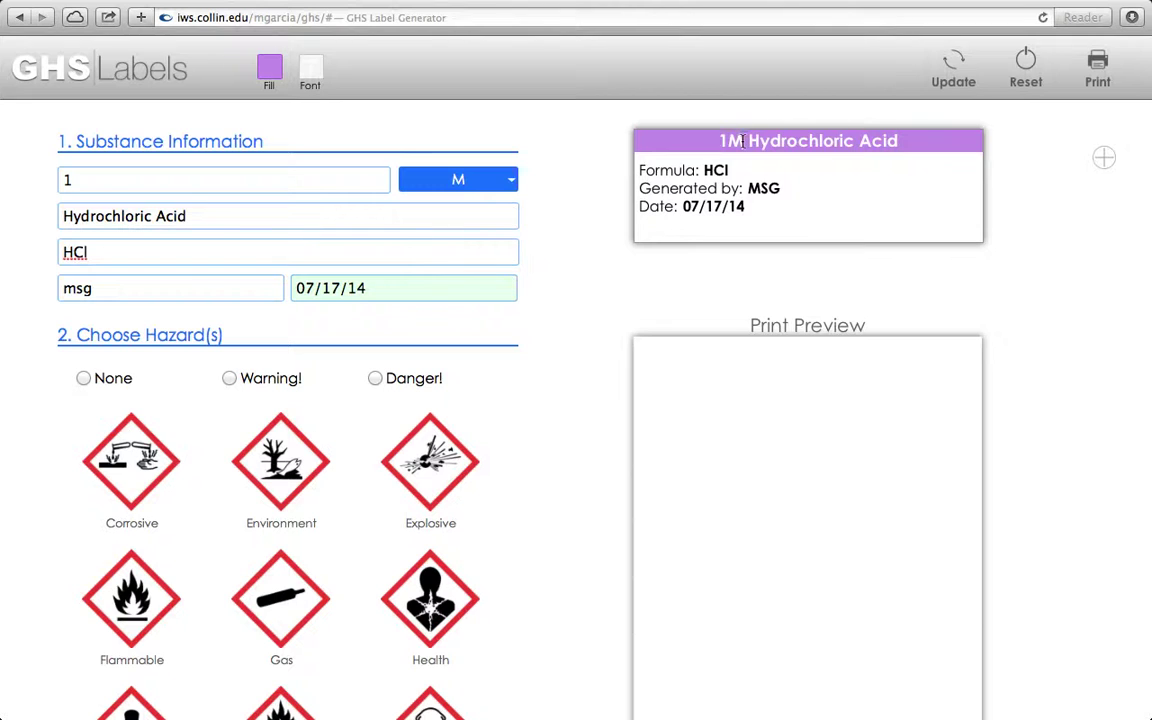
- Change the label's background fill colour to blue and update the label
{"action": "left_click", "coordinate": [266, 70]}
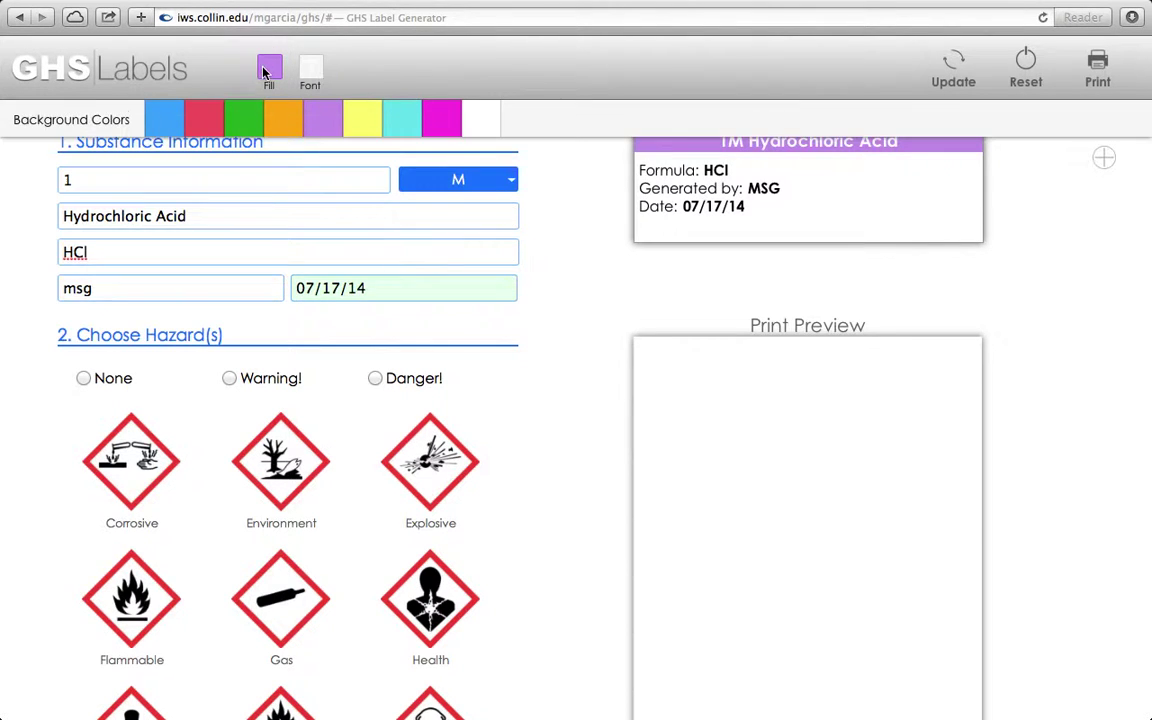
{"action": "left_click", "coordinate": [164, 115]}
{"action": "left_click", "coordinate": [955, 62]}
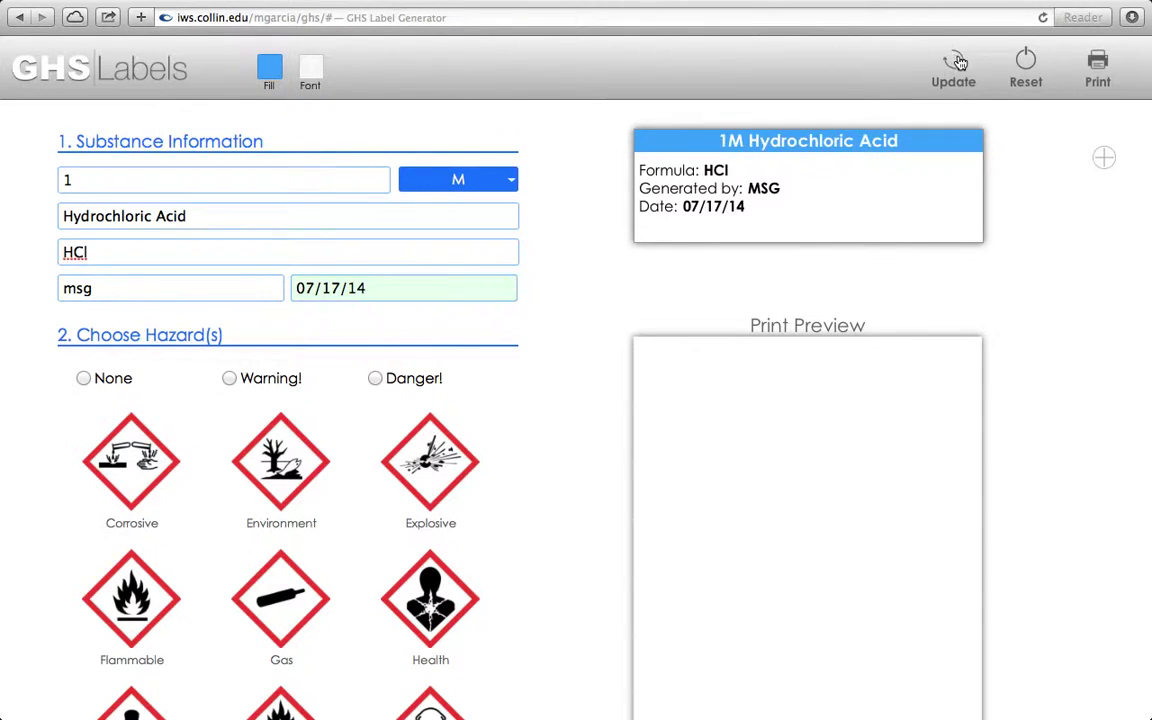
- Change the label's font colour to black and update the label
{"action": "left_click", "coordinate": [968, 62]}
{"action": "left_click", "coordinate": [310, 68]}
{"action": "left_click", "coordinate": [150, 118]}
{"action": "left_click", "coordinate": [953, 62]}
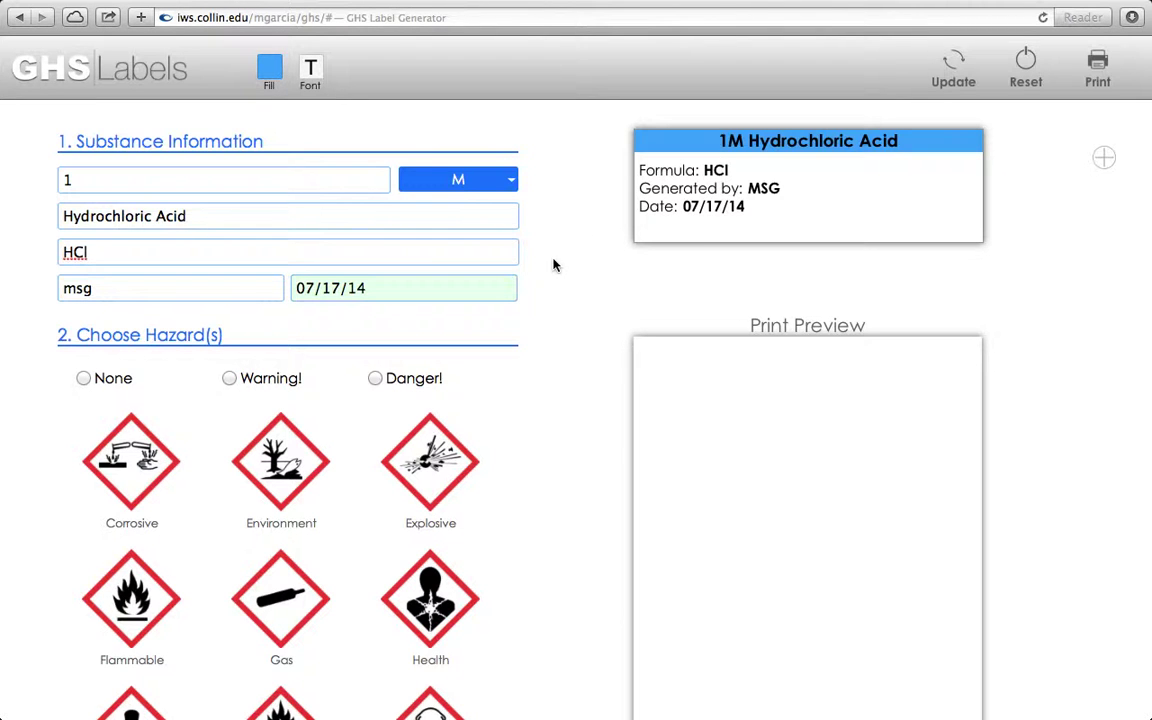
- Choose the Corrosive pictogram and the Danger! signal word, and update the label with these hazards
{"action": "scroll", "coordinate": [560, 401], "scroll_direction": "down", "scroll_amount": 2}
{"action": "scroll", "coordinate": [560, 401], "scroll_direction": "down", "scroll_amount": 2}
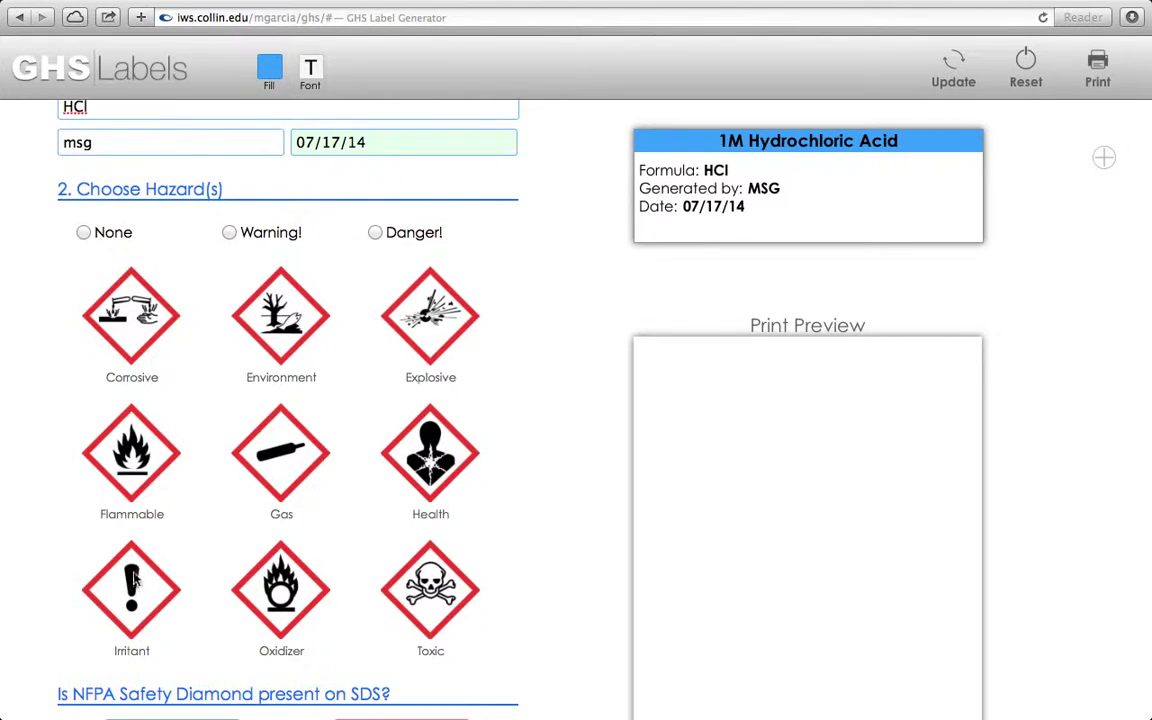
{"action": "left_click", "coordinate": [130, 338]}
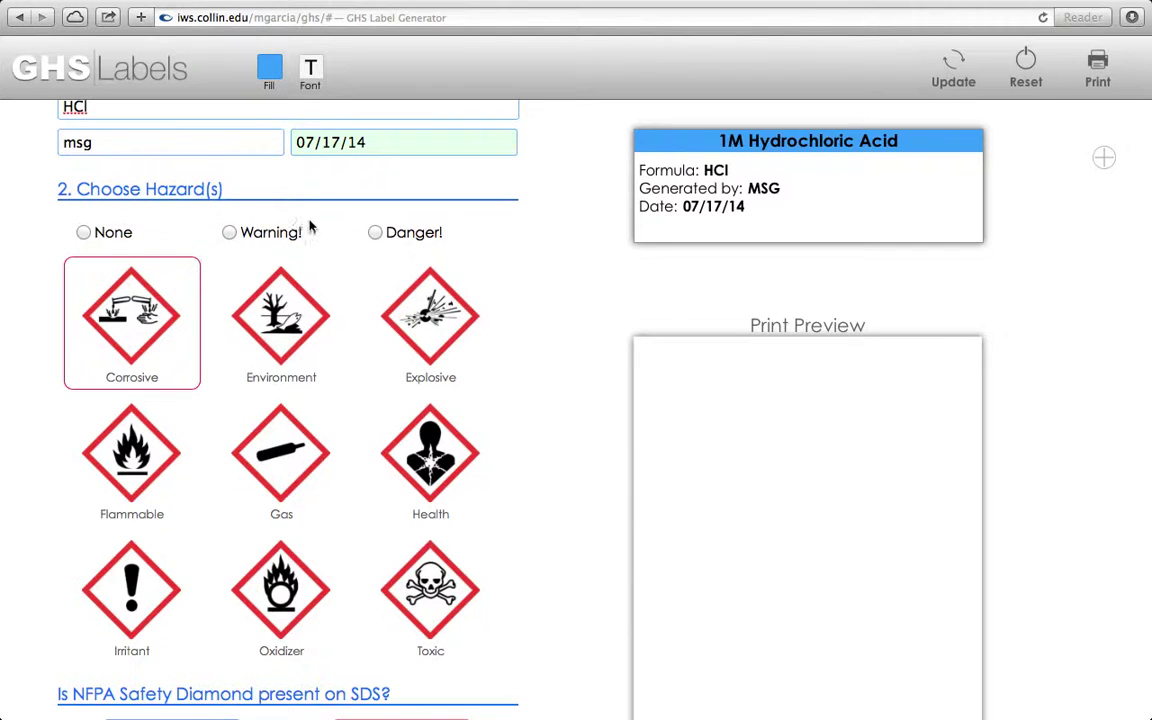
{"action": "left_click", "coordinate": [385, 232]}
{"action": "scroll", "coordinate": [406, 377], "scroll_direction": "up", "scroll_amount": 3}
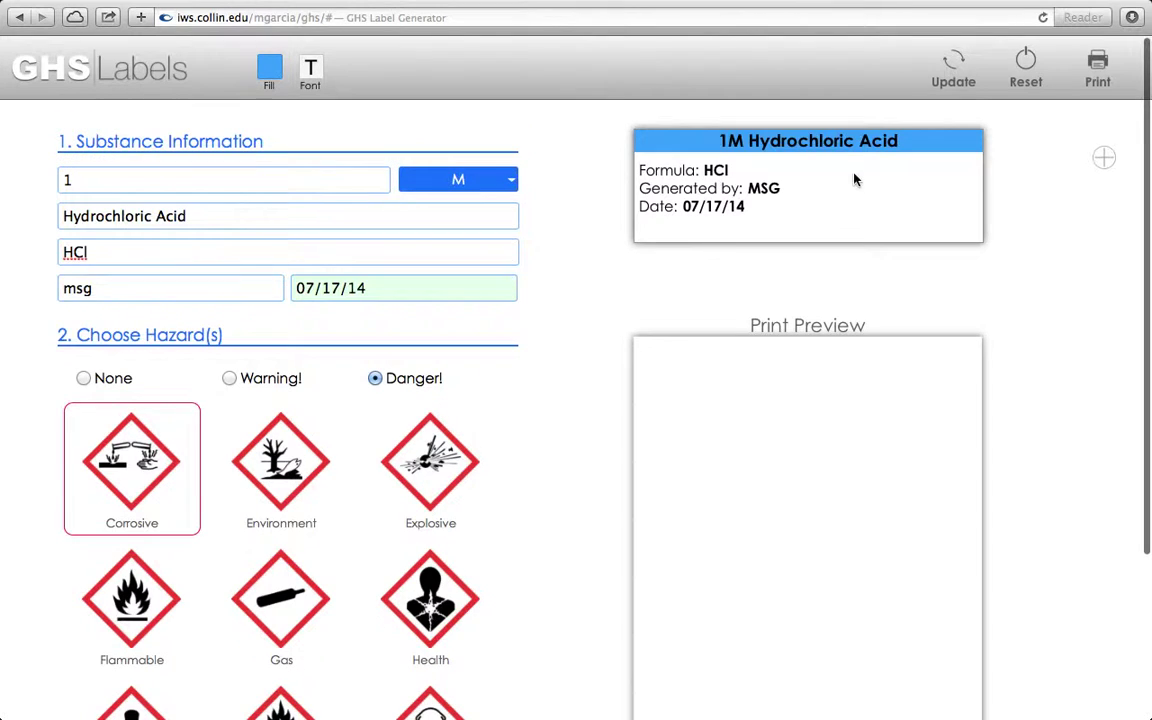
{"action": "left_click", "coordinate": [954, 78]}
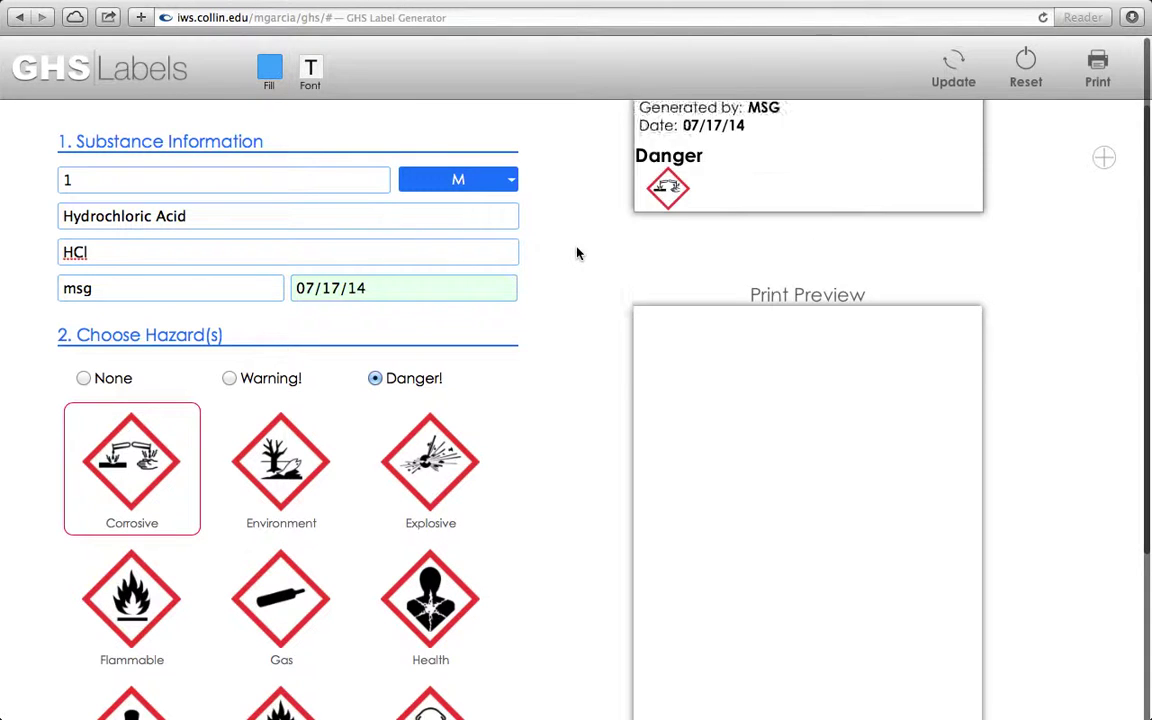
- Indicate that the NFPA safety diamond is present on the SDS to add it to the label
{"action": "scroll", "coordinate": [388, 262], "scroll_direction": "down", "scroll_amount": 1}
{"action": "scroll", "coordinate": [388, 262], "scroll_direction": "down", "scroll_amount": 5}
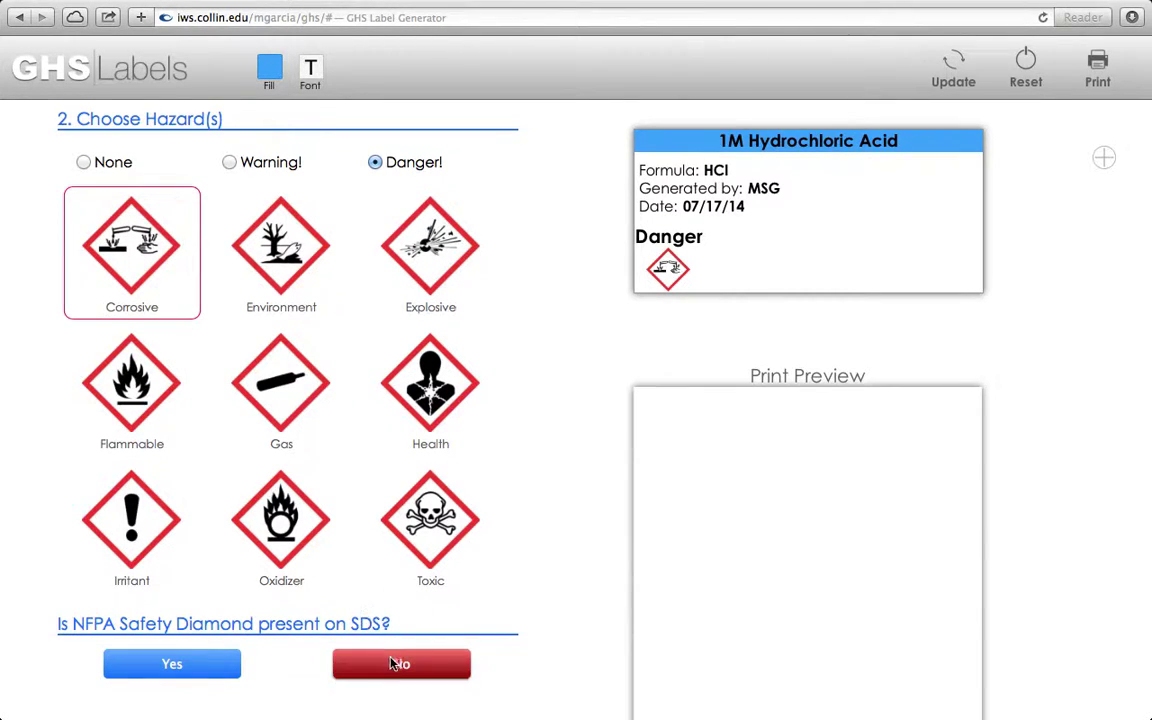
{"action": "left_click", "coordinate": [399, 665]}
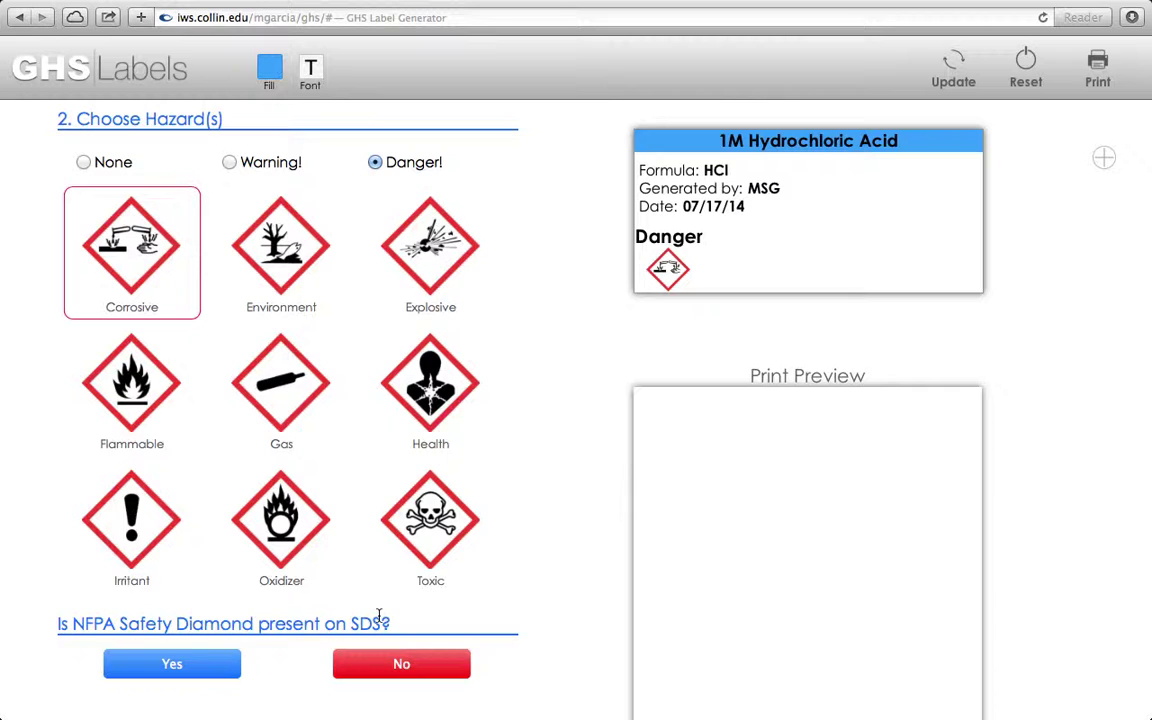
{"action": "left_click", "coordinate": [212, 665]}
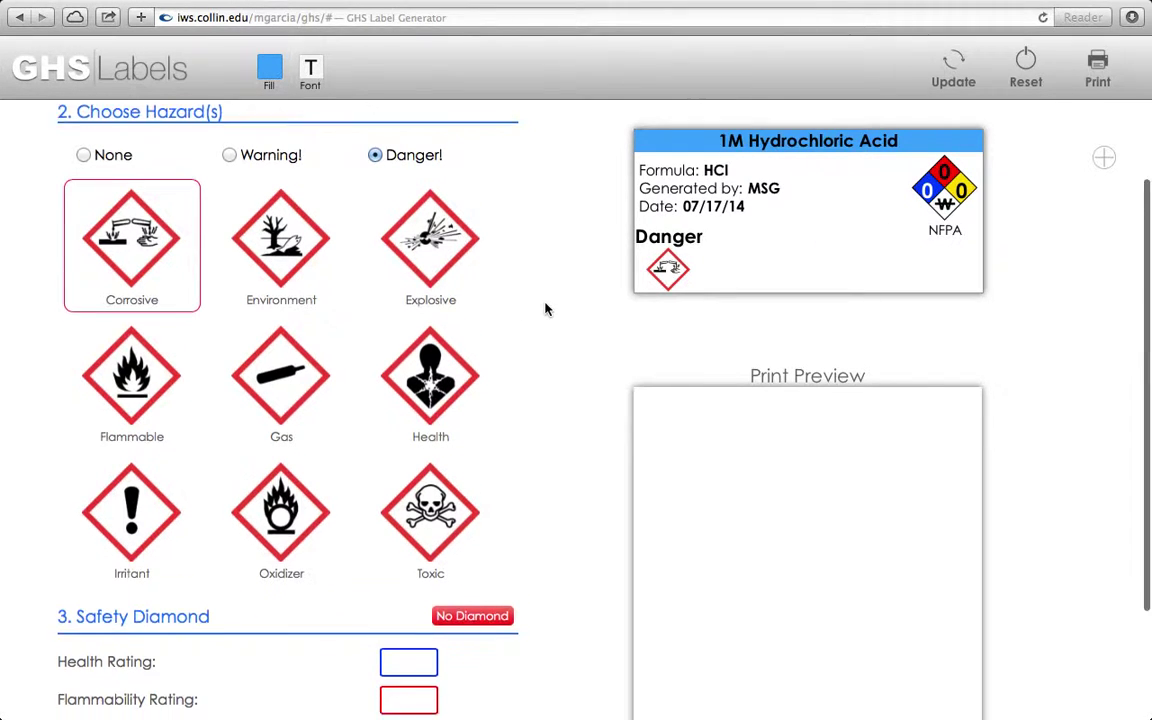
- Set the safety diamond's specific hazard to No Hazard and update the label
{"action": "scroll", "coordinate": [545, 309], "scroll_direction": "down", "scroll_amount": 4}
{"action": "left_click", "coordinate": [486, 614]}
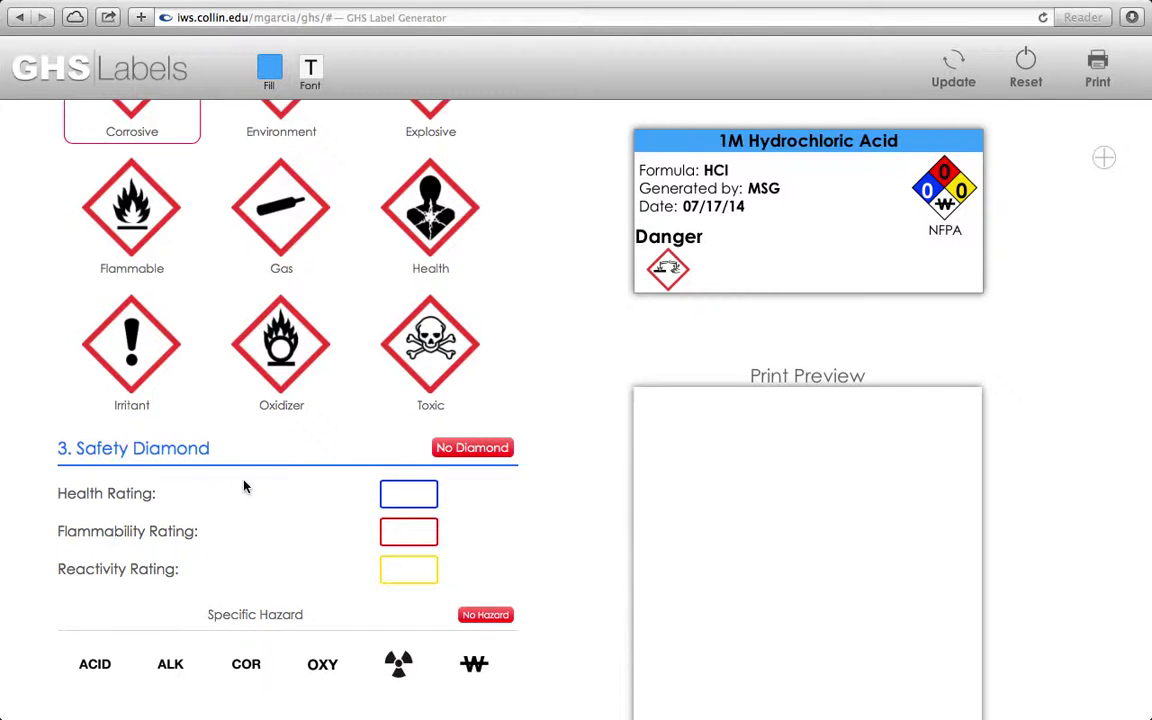
{"action": "left_click", "coordinate": [403, 486]}
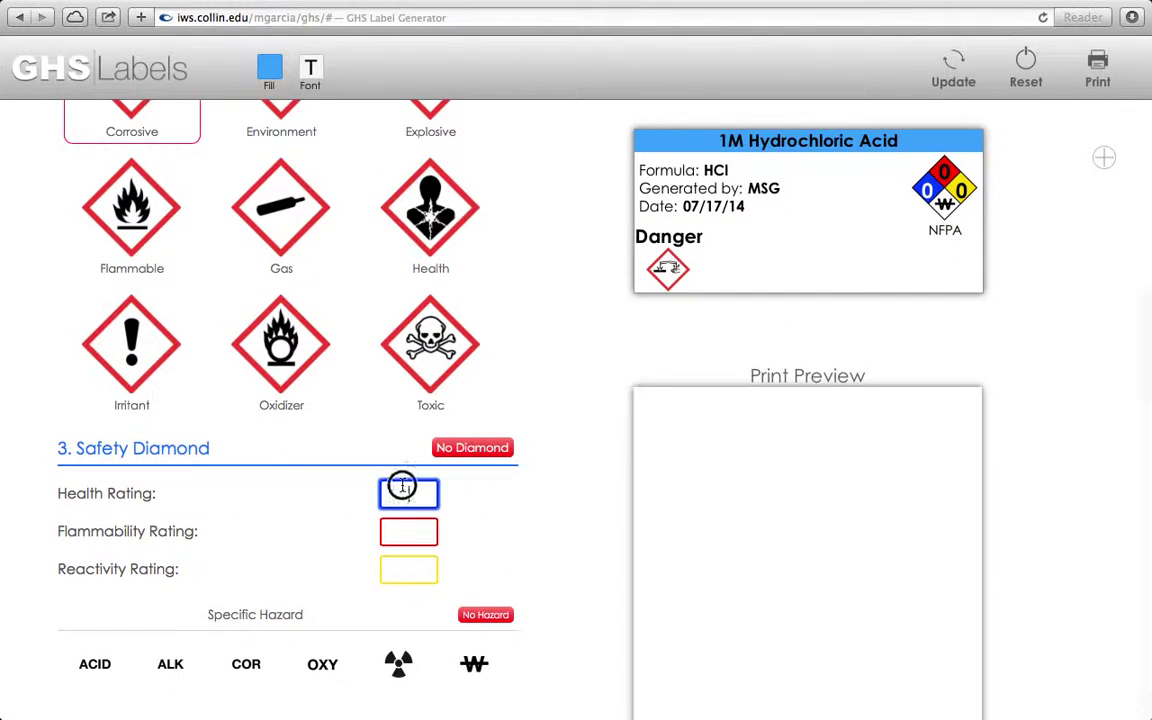
{"action": "left_click", "coordinate": [408, 569]}
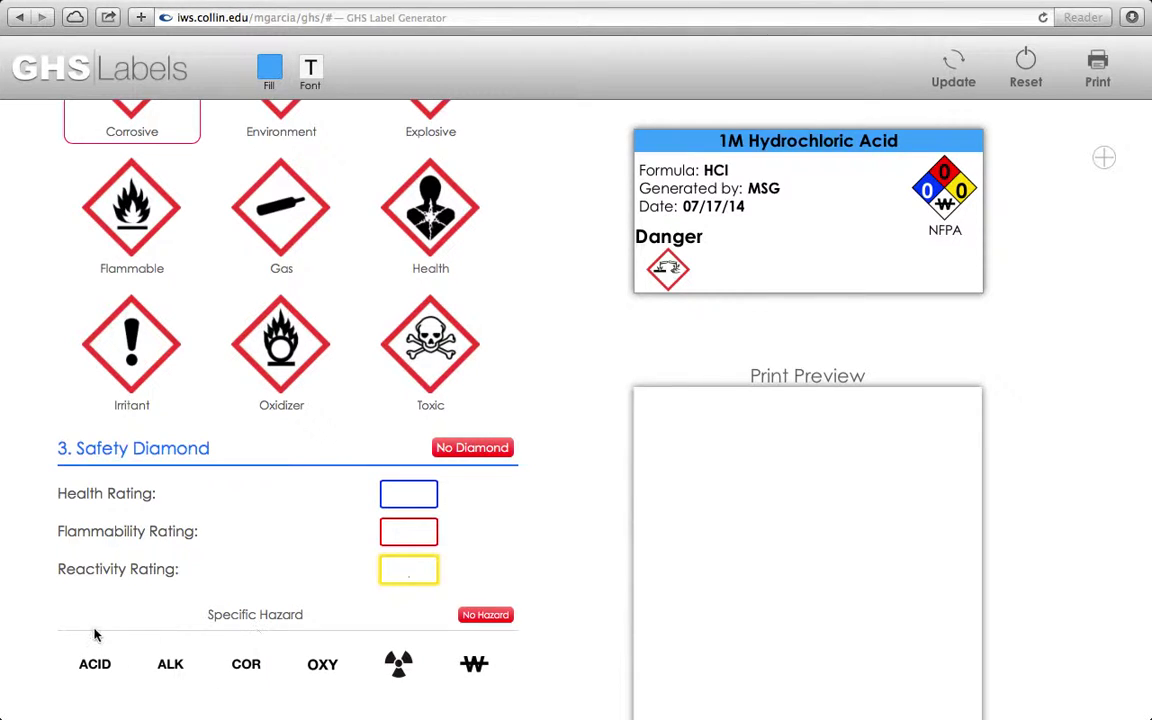
{"action": "left_click", "coordinate": [955, 60]}
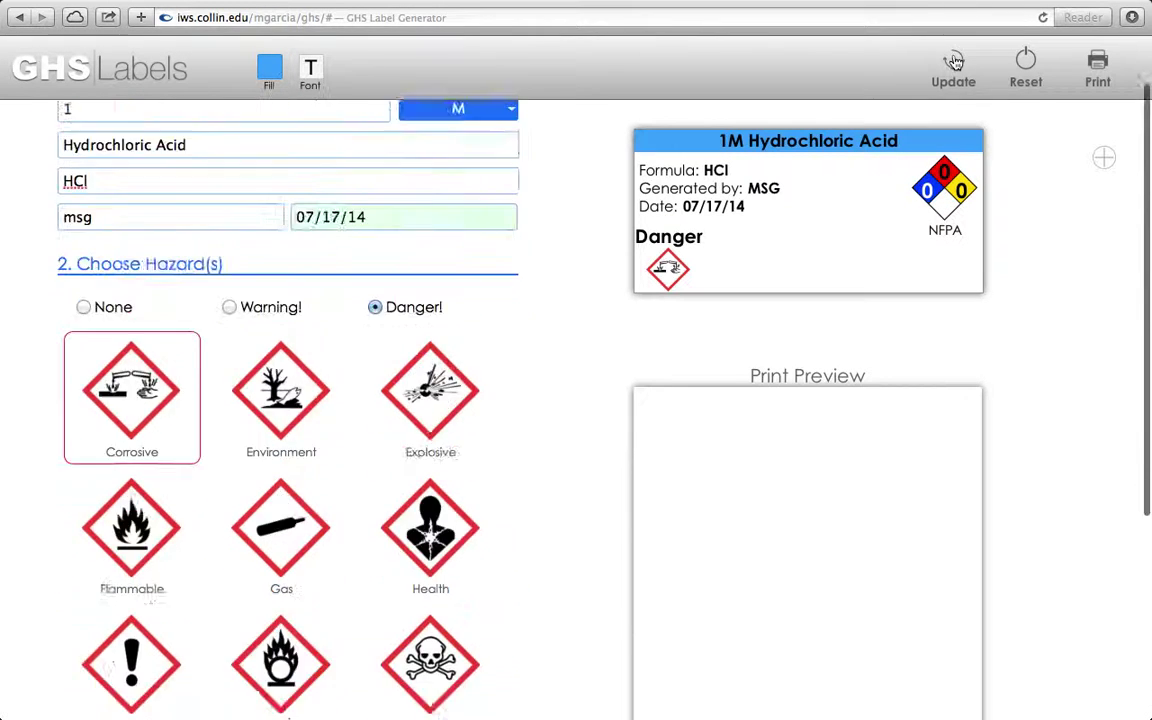
- Set the safety diamond ratings to health 2, flammability 0 and reactivity 0, and update the label
{"action": "scroll", "coordinate": [571, 321], "scroll_direction": "down", "scroll_amount": 10}
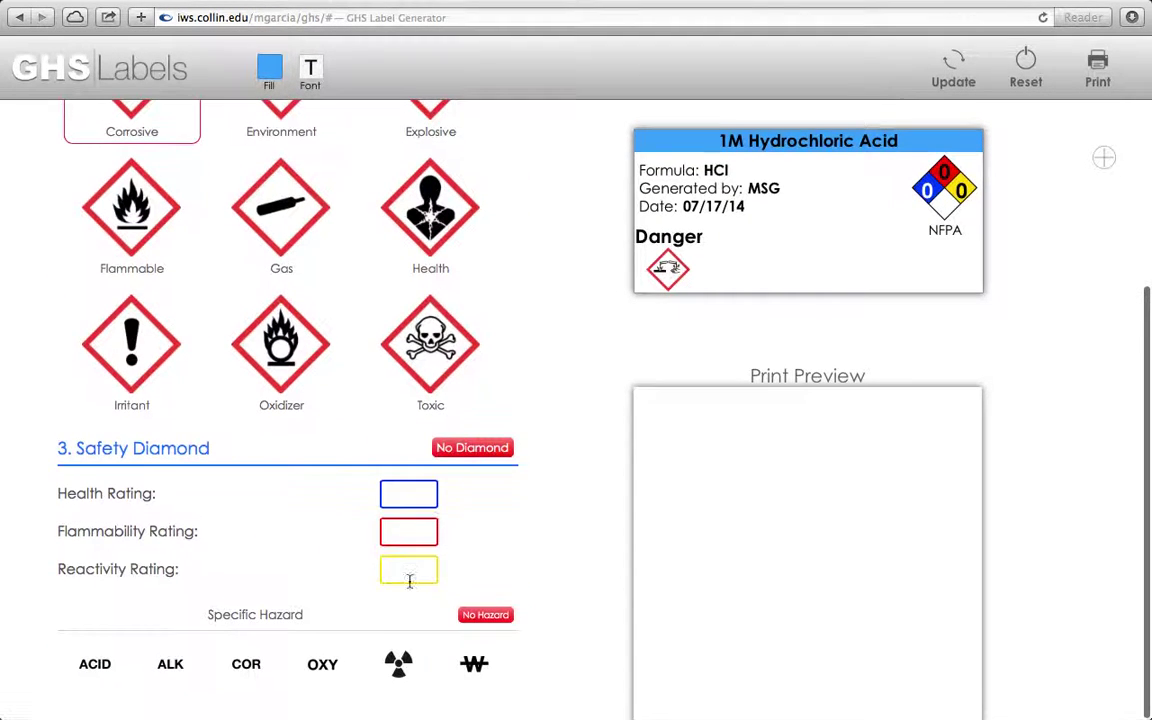
{"action": "left_click", "coordinate": [418, 490]}
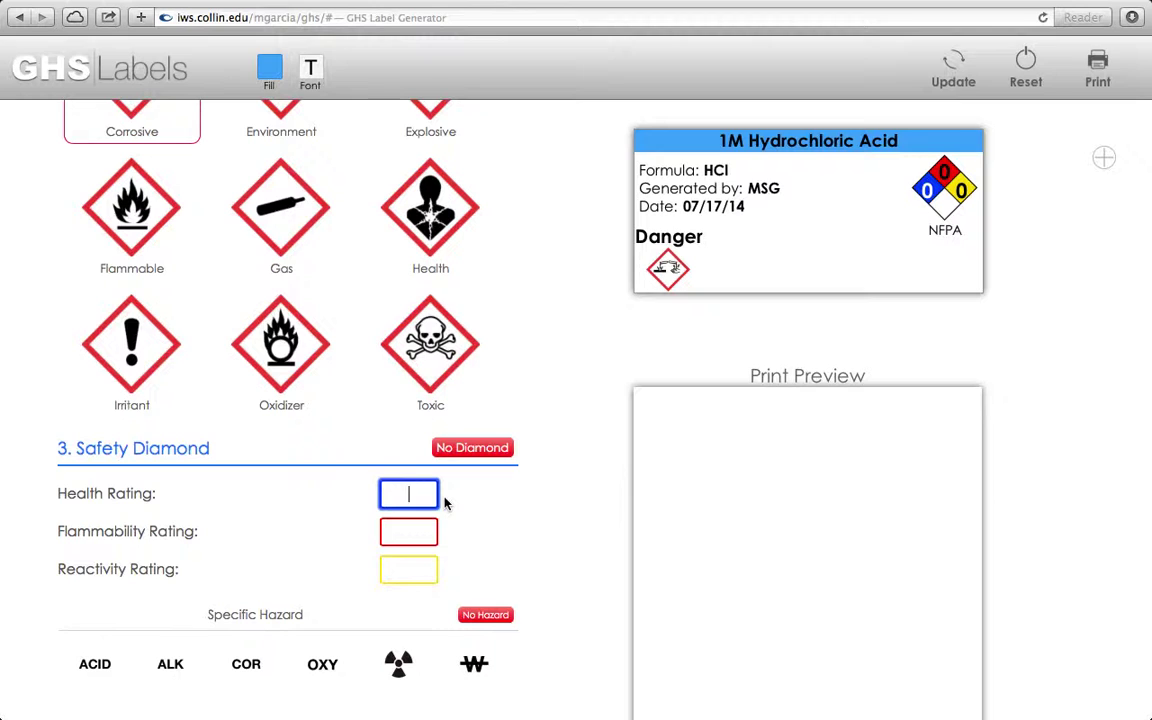
{"action": "left_click", "coordinate": [409, 566]}
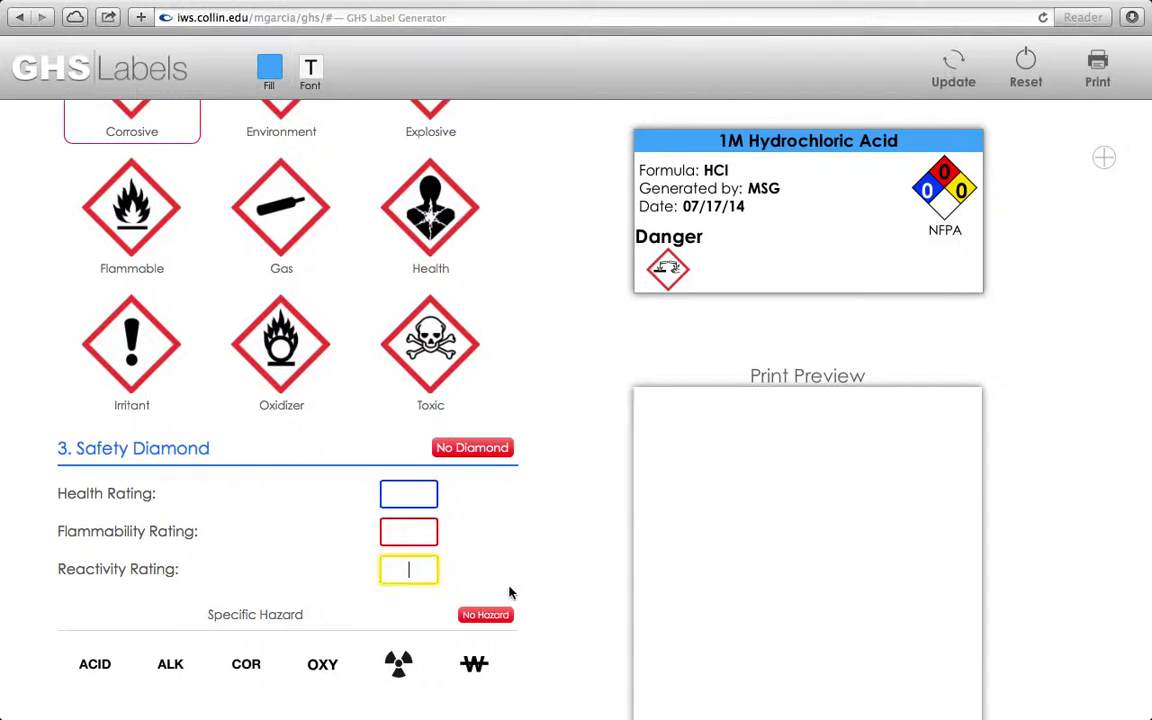
{"action": "type", "text": "0"}
{"action": "left_click", "coordinate": [412, 496]}
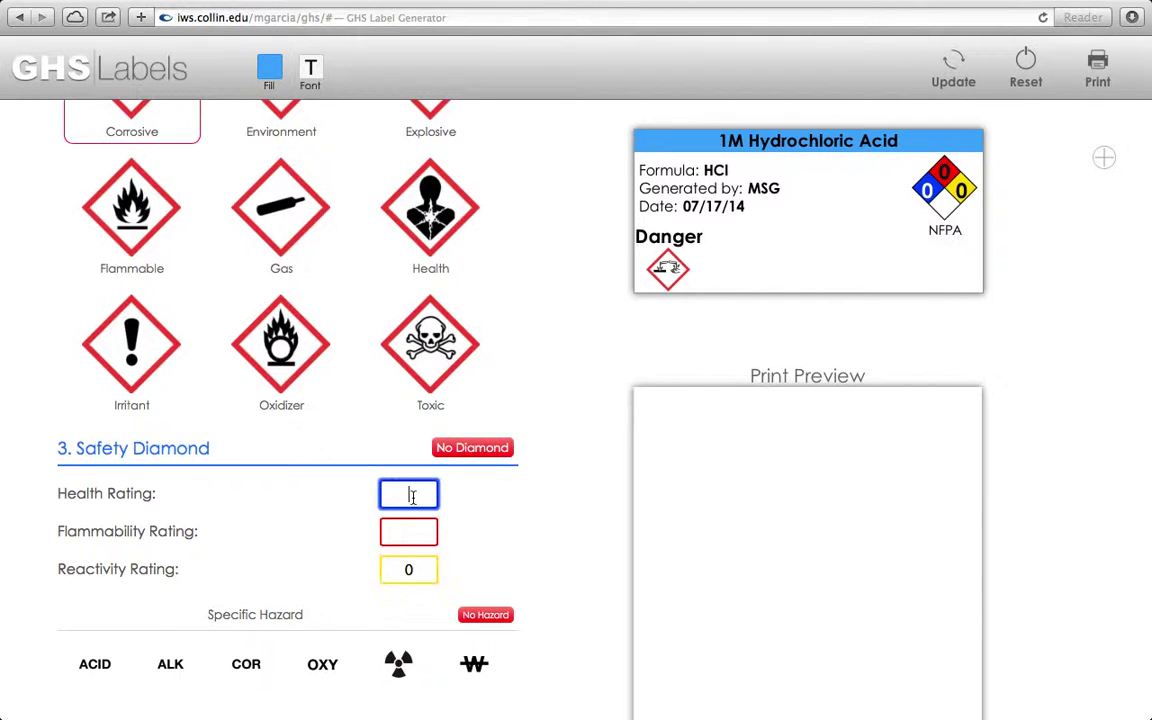
{"action": "left_click", "coordinate": [414, 531]}
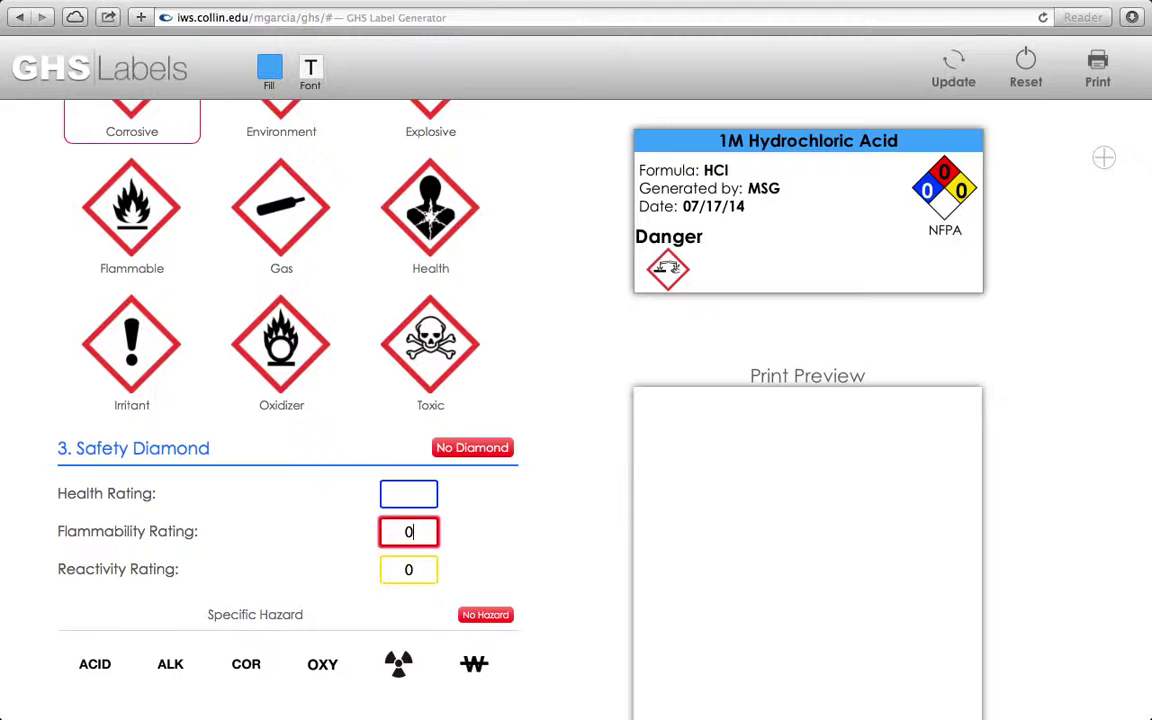
{"action": "left_click", "coordinate": [412, 497]}
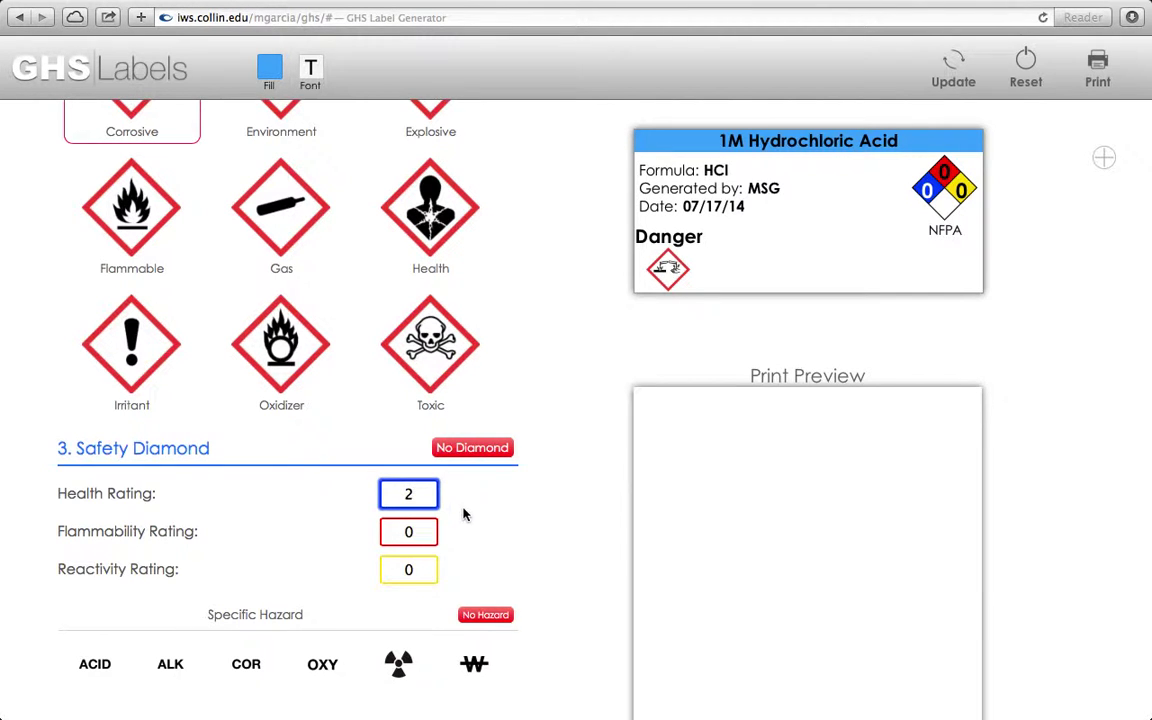
{"action": "left_click", "coordinate": [957, 82]}
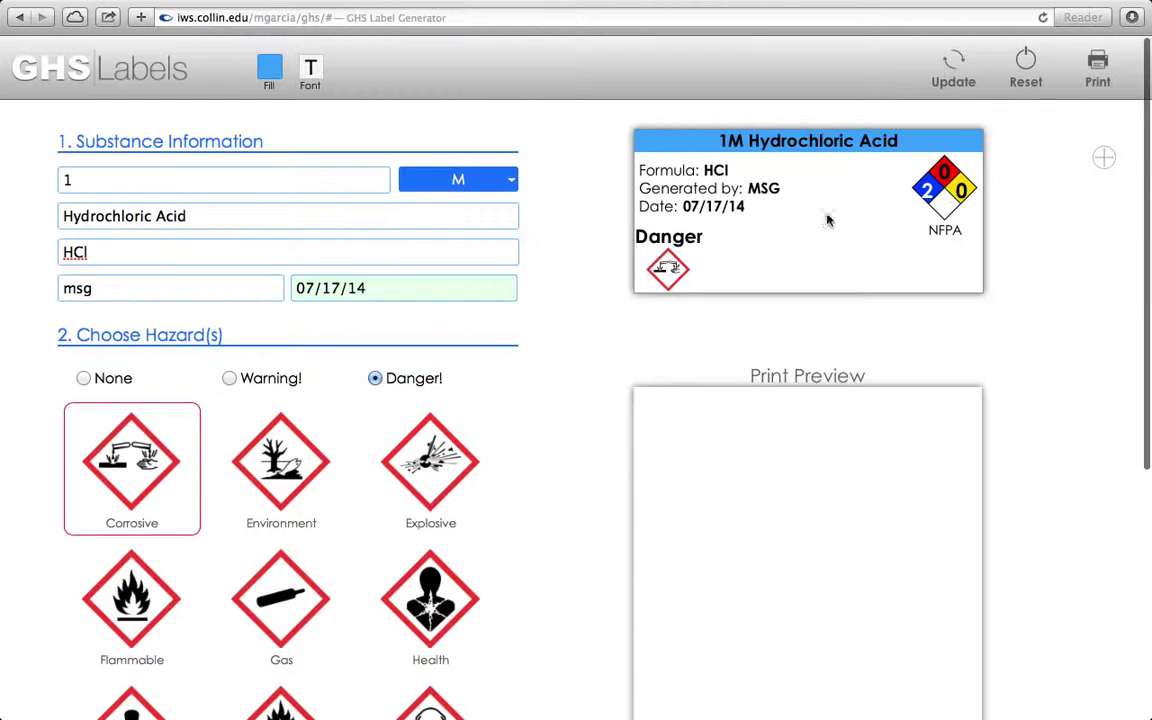
- Choose ACID as the safety diamond's specific hazard and update the label
{"action": "scroll", "coordinate": [535, 314], "scroll_direction": "down", "scroll_amount": 8}
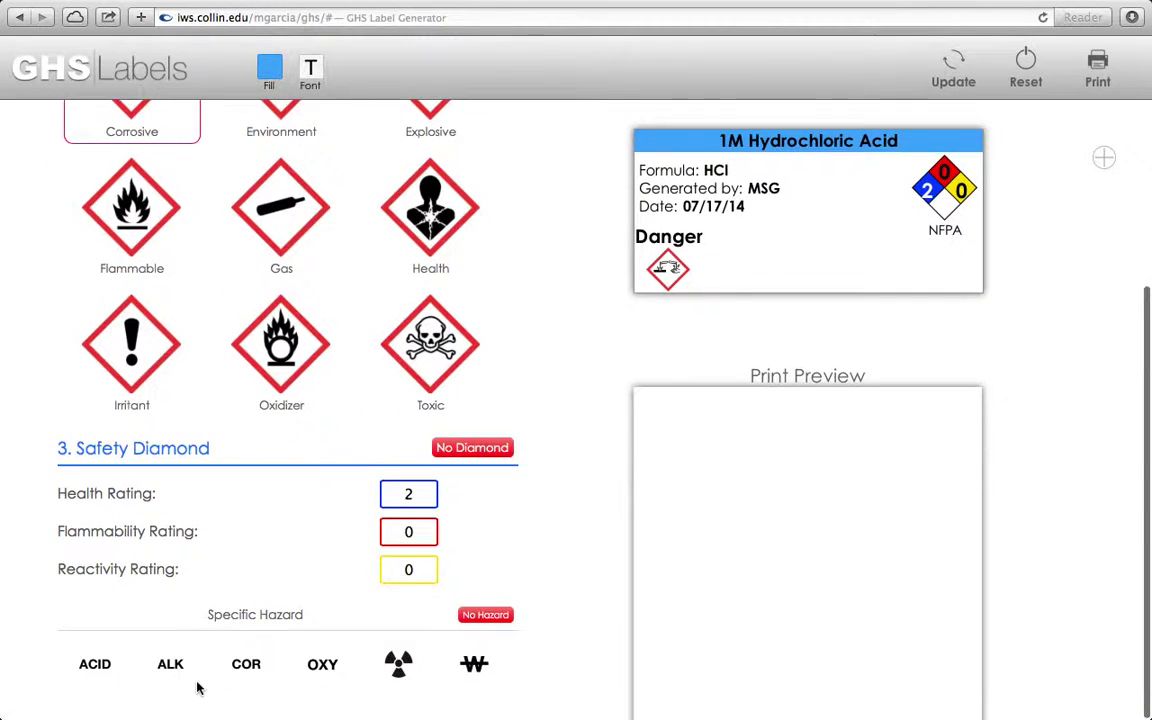
{"action": "left_click", "coordinate": [95, 664]}
{"action": "left_click", "coordinate": [935, 75]}
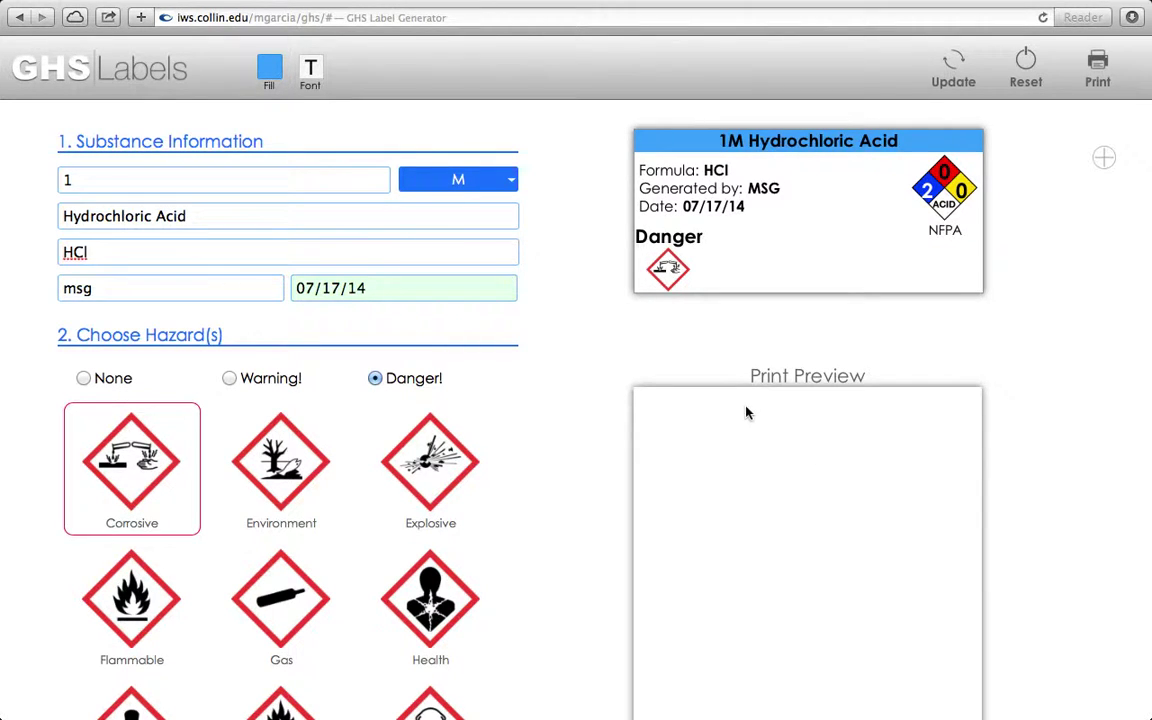
{"action": "scroll", "coordinate": [745, 412], "scroll_direction": "down", "scroll_amount": 2}
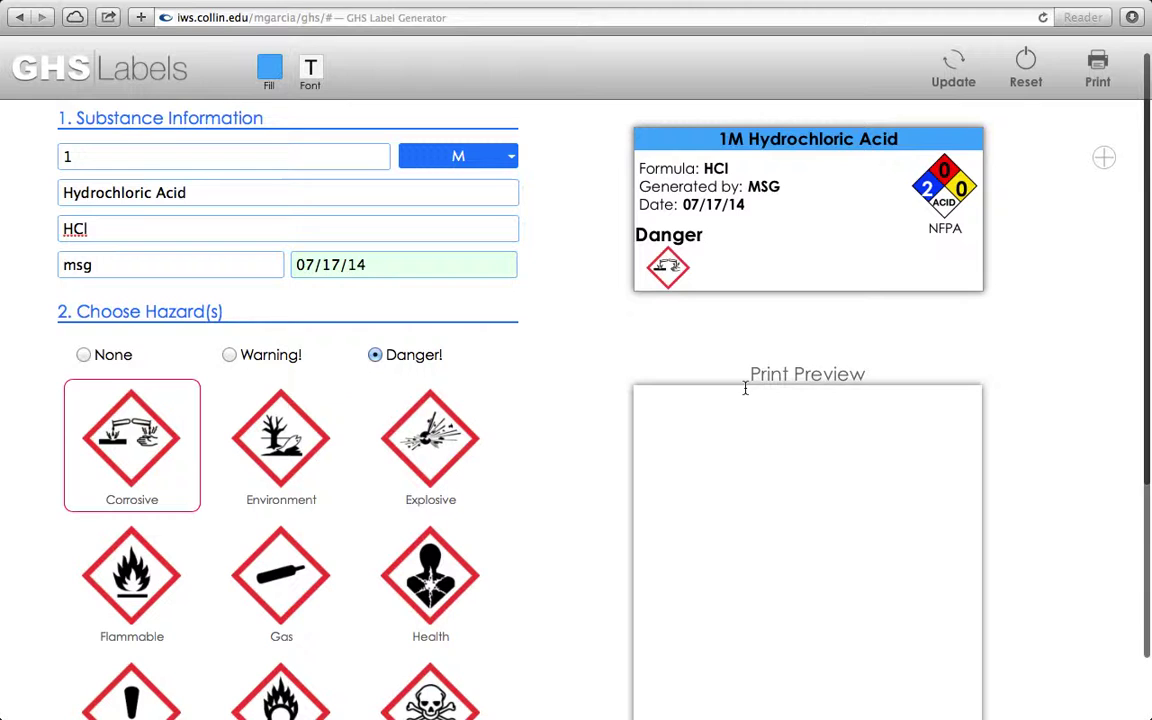
{"action": "scroll", "coordinate": [893, 252], "scroll_direction": "up", "scroll_amount": 2}
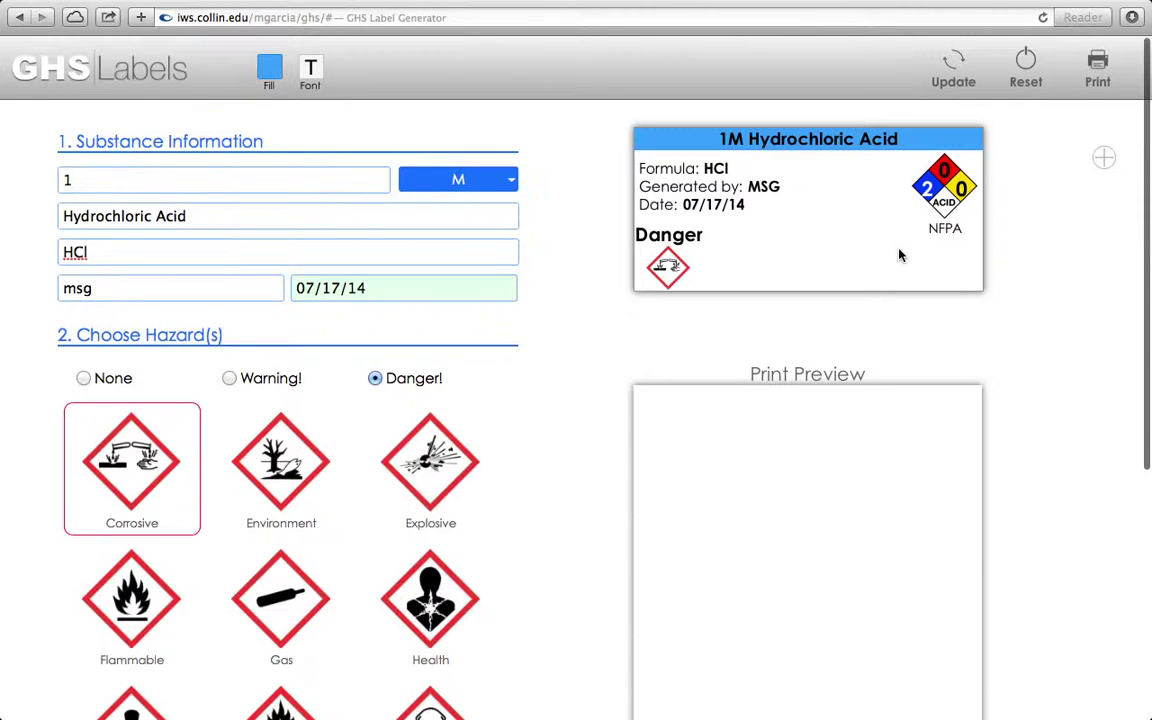
- Add 3 copies of the hydrochloric acid label to the print preview sheet
{"action": "left_click", "coordinate": [1107, 160]}
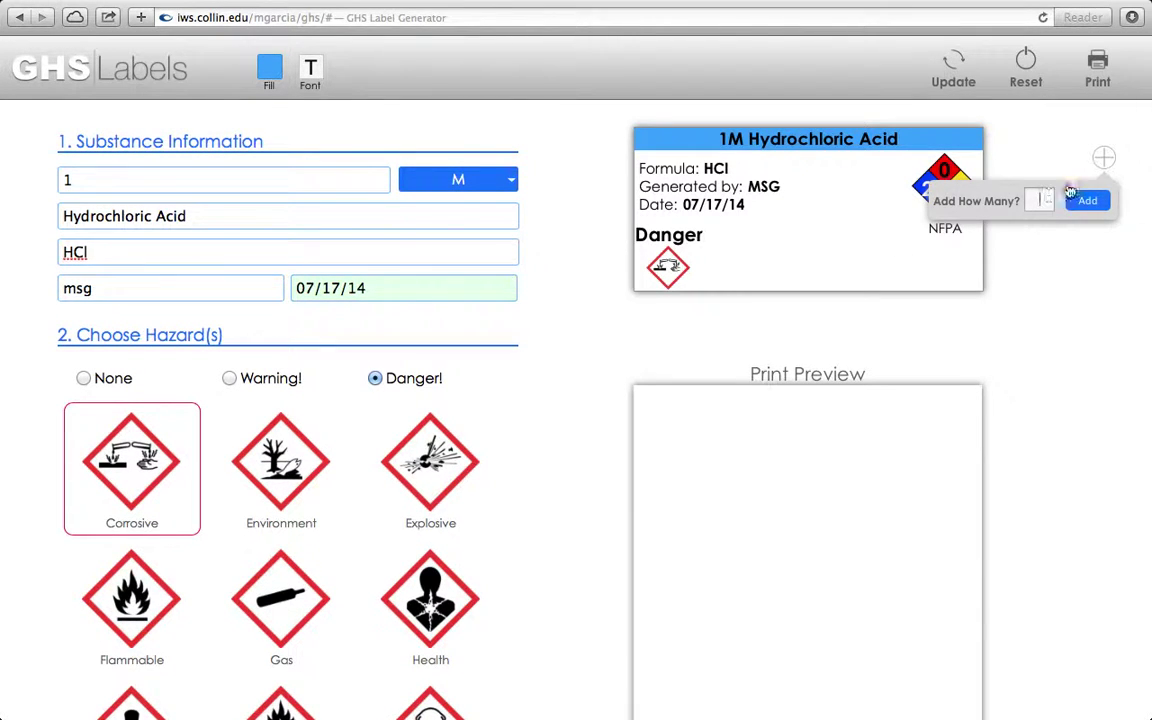
{"action": "left_click", "coordinate": [1107, 160]}
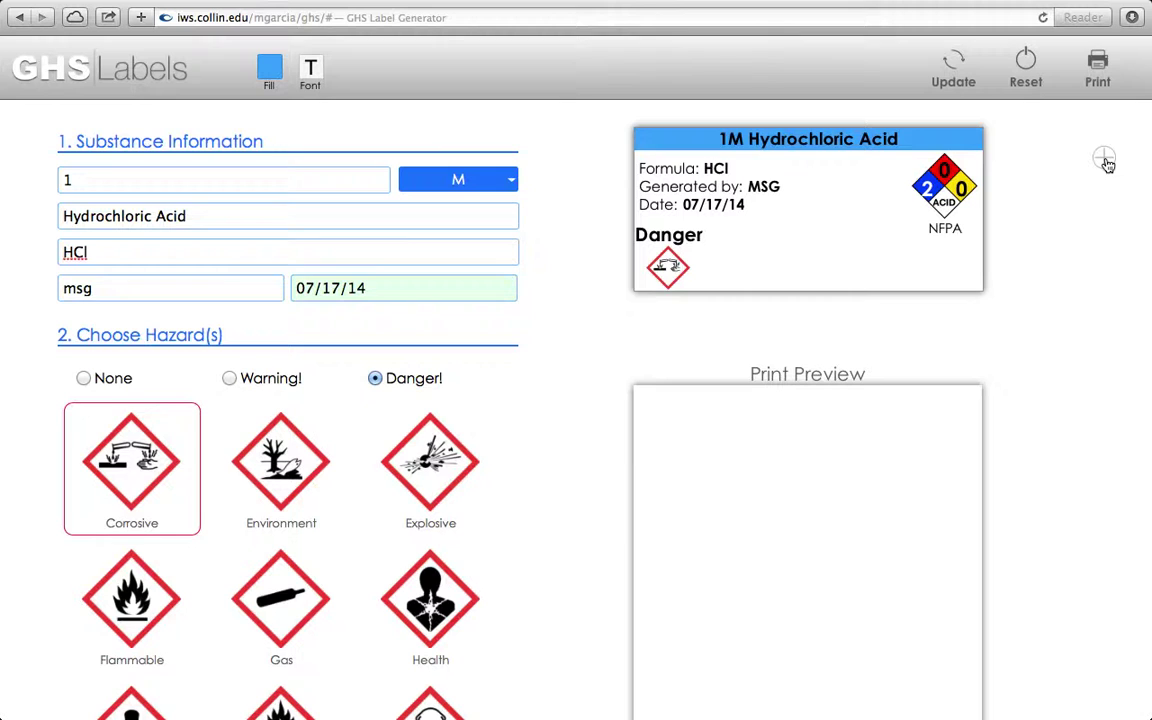
{"action": "left_click", "coordinate": [1107, 162]}
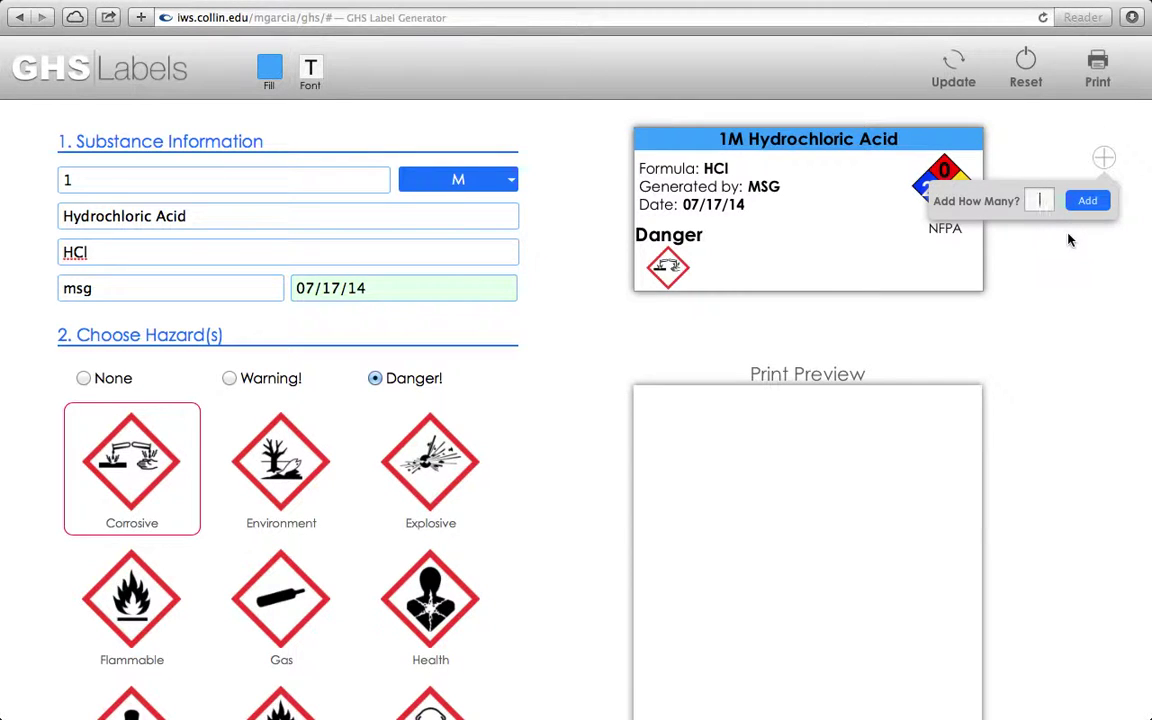
{"action": "type", "text": "3"}
{"action": "left_click", "coordinate": [1087, 202]}
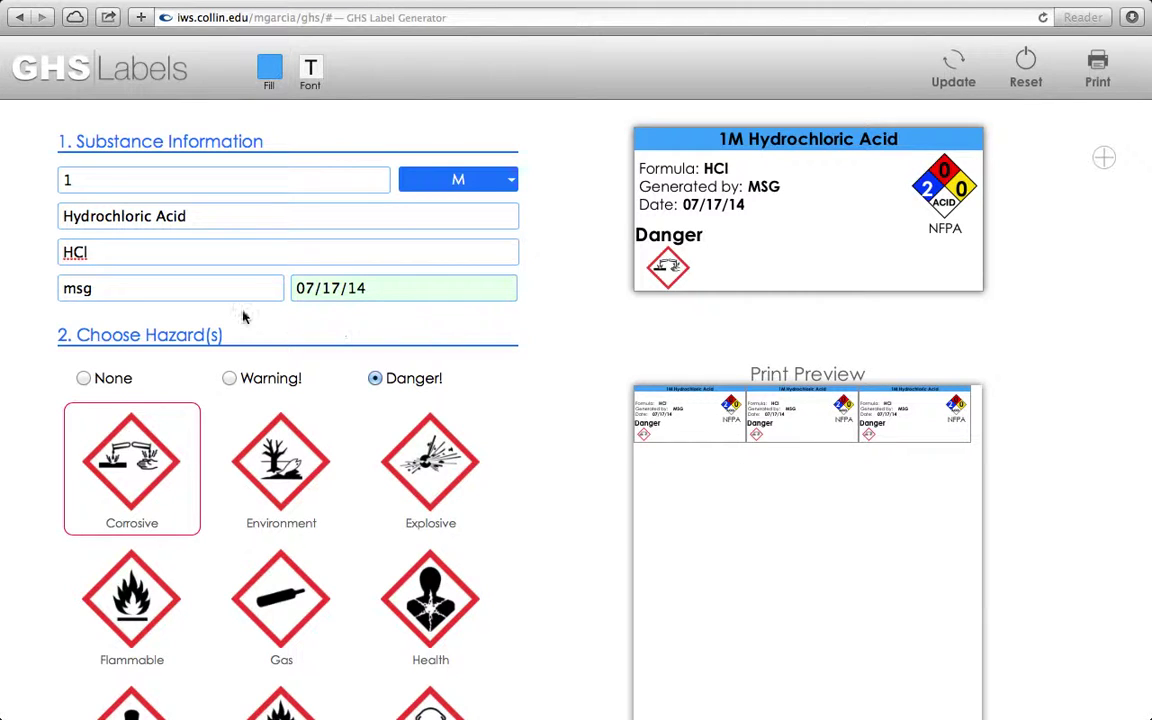
- Change the substance name to Glucose and its concentration unit to %
{"action": "triple_click", "coordinate": [197, 216]}
{"action": "type", "text": "Glucose"}
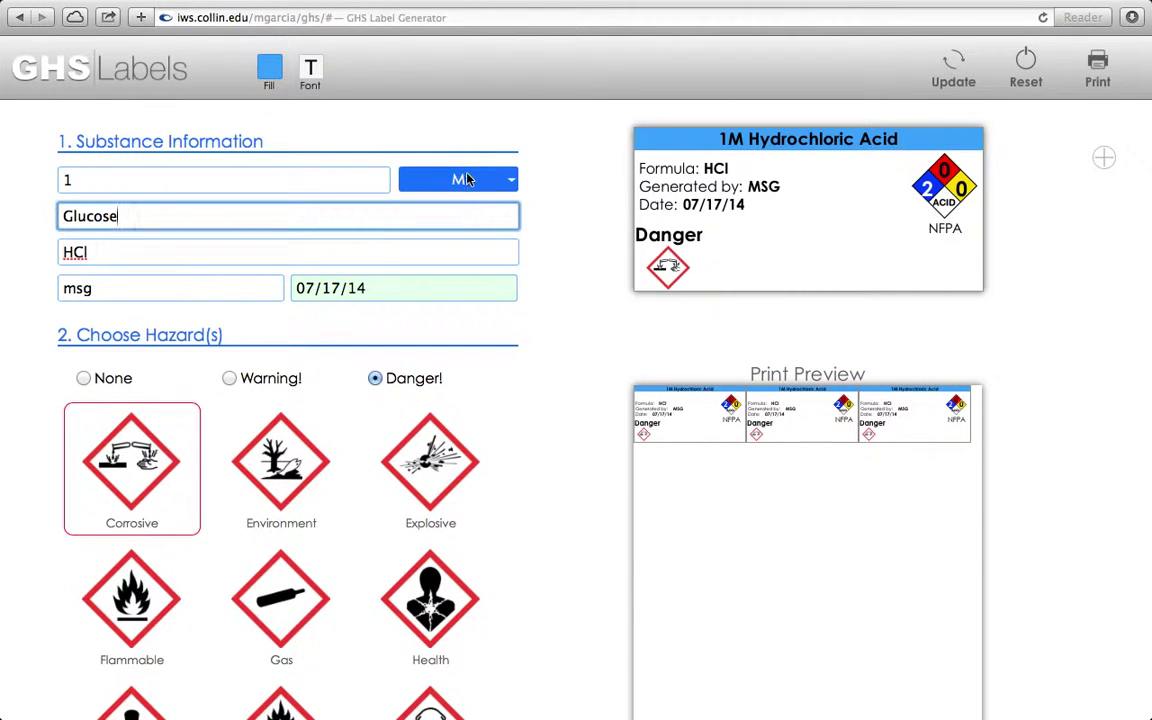
{"action": "left_click", "coordinate": [466, 179]}
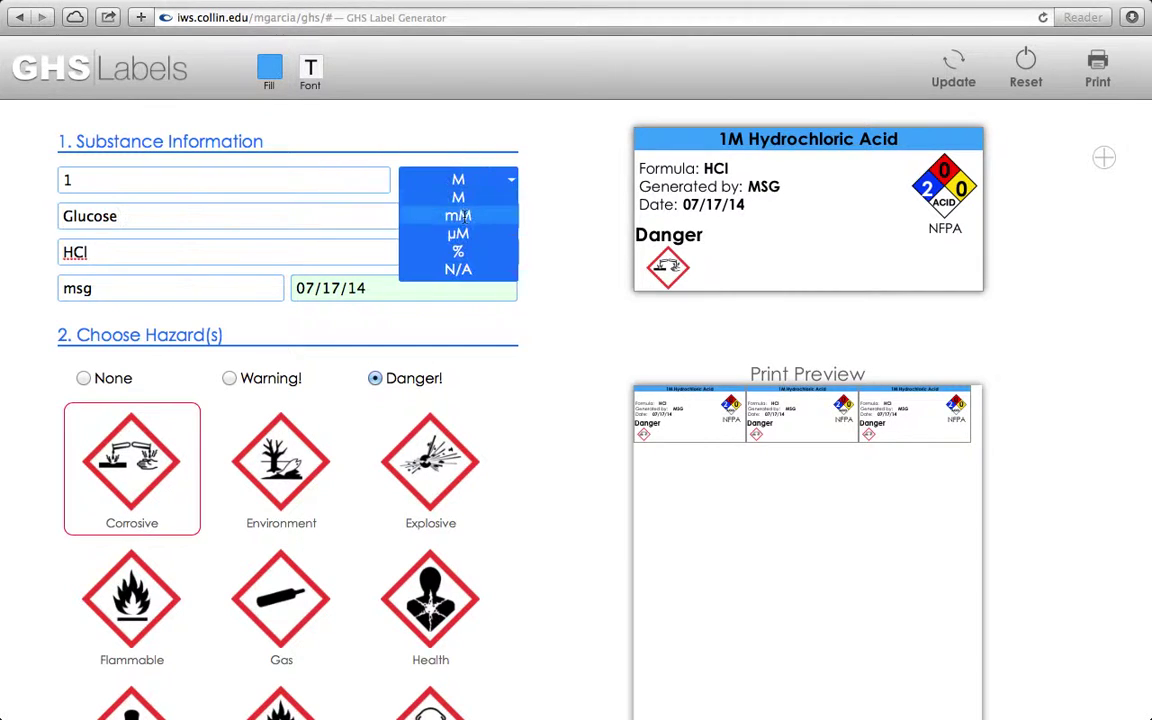
{"action": "left_click", "coordinate": [462, 258]}
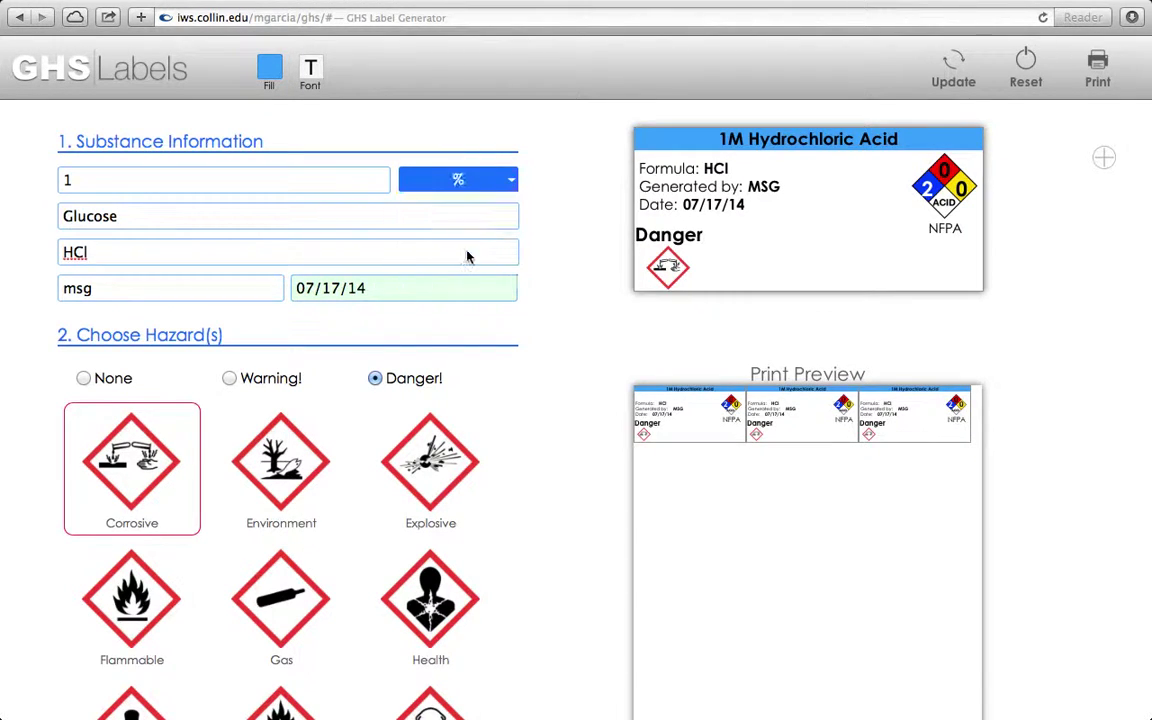
- Replace the molecular formula with C6H12O6
{"action": "double_click", "coordinate": [155, 256]}
{"action": "key", "text": "BackSpace"}
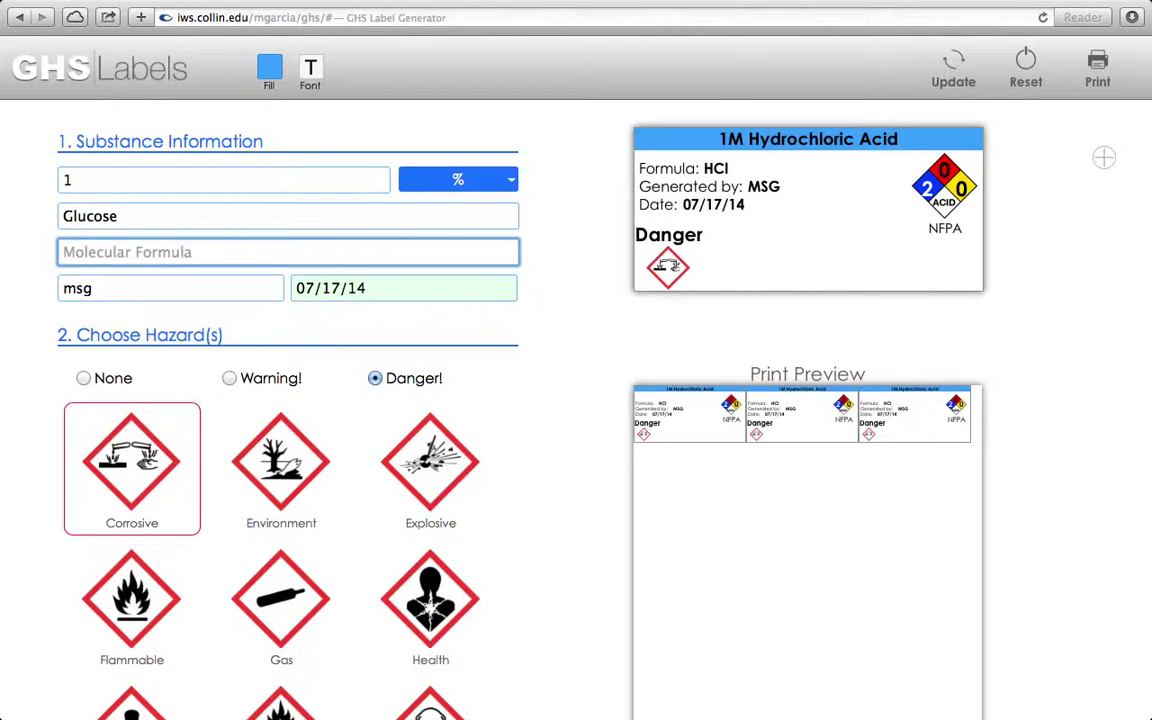
{"action": "type", "text": "C6"}
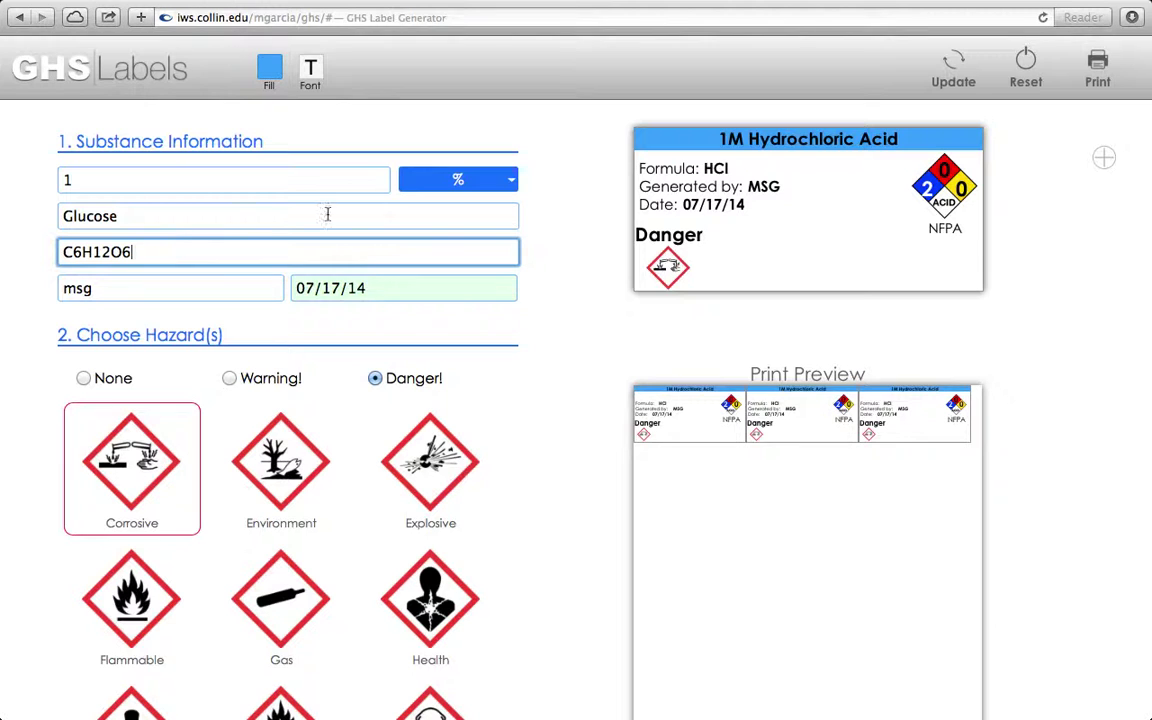
{"action": "type", "text": "H12O6"}
- Set the glucose label's hazard to None and remove its NFPA safety diamond
{"action": "left_click", "coordinate": [112, 378]}
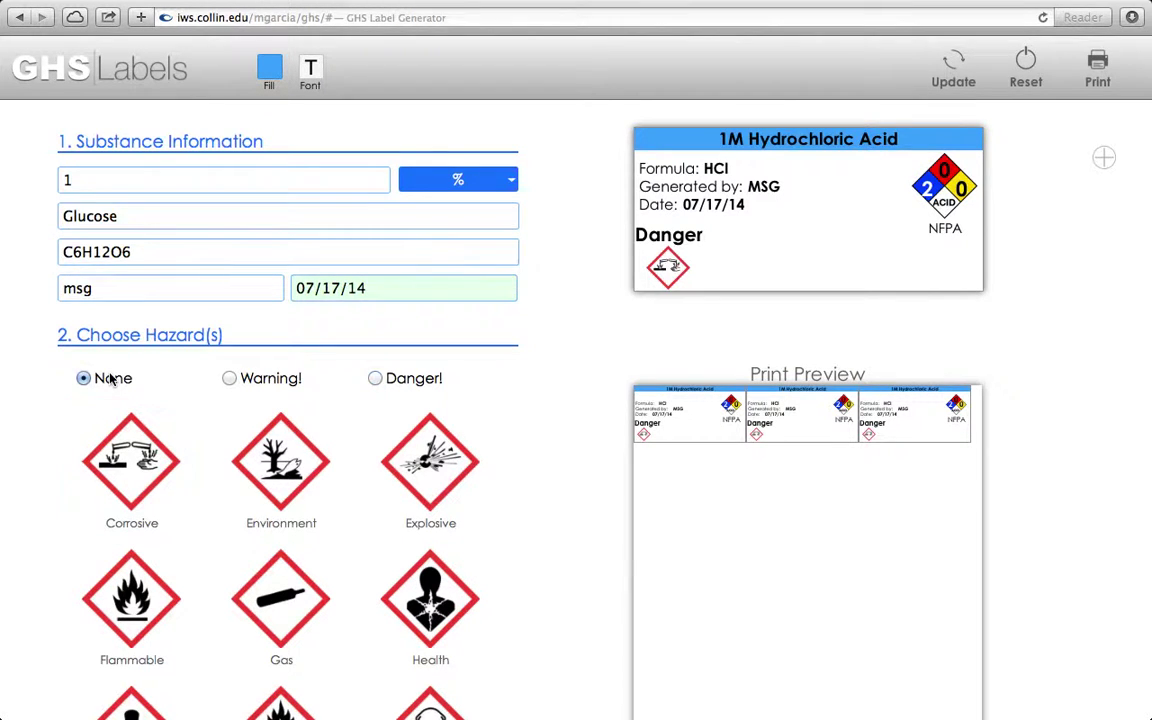
{"action": "scroll", "coordinate": [172, 406], "scroll_direction": "down", "scroll_amount": 5}
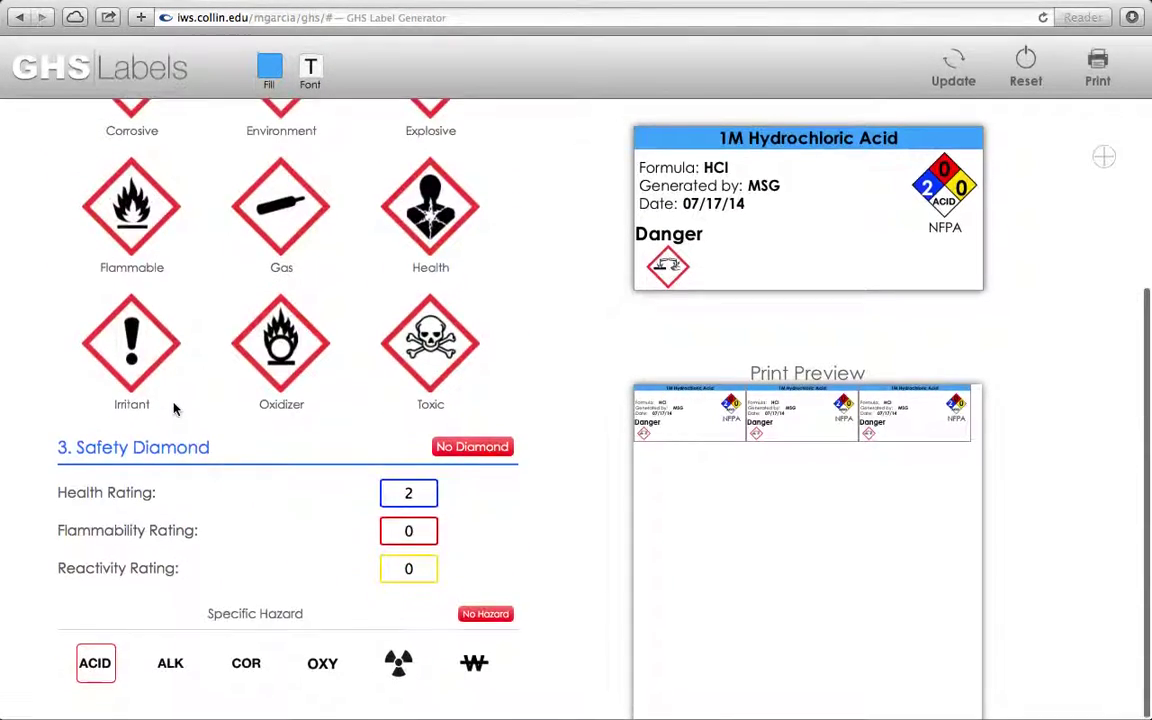
{"action": "scroll", "coordinate": [173, 408], "scroll_direction": "up", "scroll_amount": 1}
{"action": "left_click", "coordinate": [470, 549]}
{"action": "scroll", "coordinate": [465, 545], "scroll_direction": "up", "scroll_amount": 1}
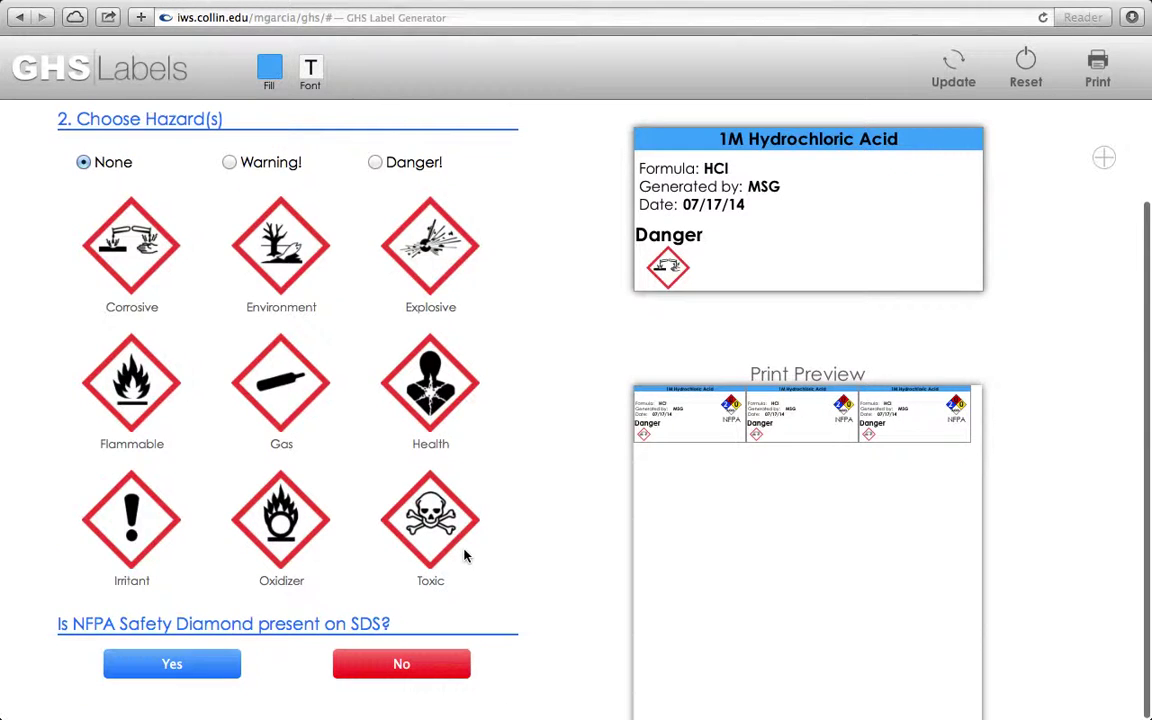
- Update the label preview with the glucose details and give the label title a green fill and white font
{"action": "scroll", "coordinate": [517, 517], "scroll_direction": "up", "scroll_amount": 3}
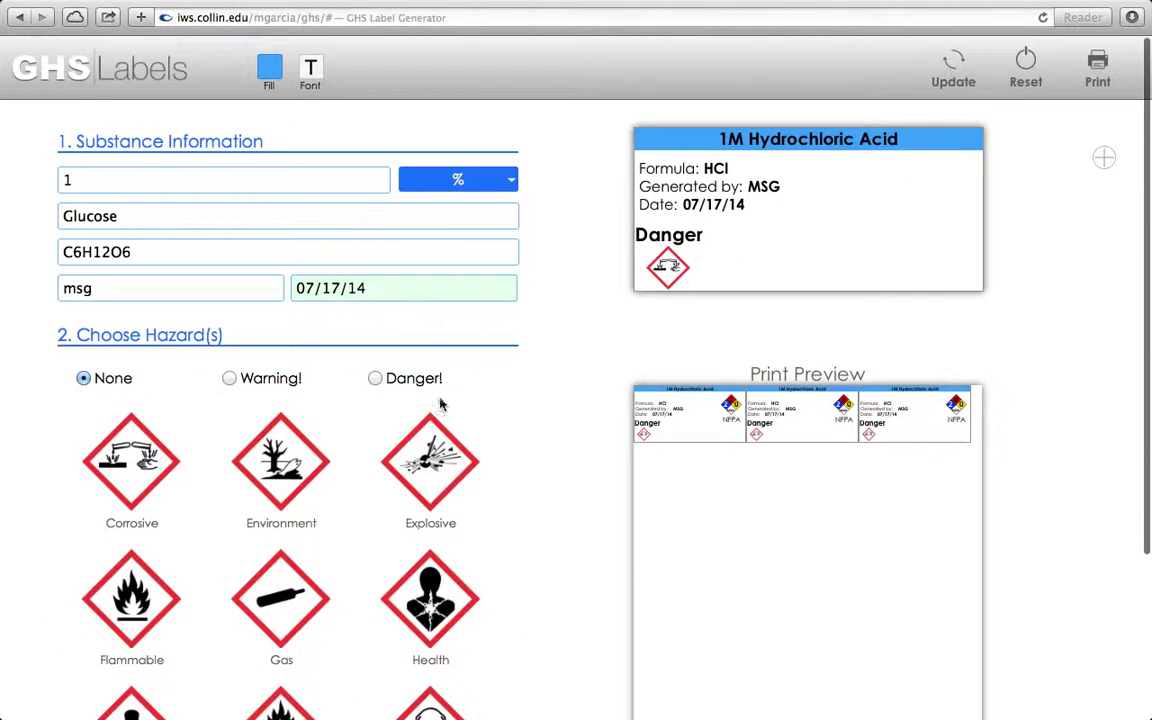
{"action": "left_click", "coordinate": [956, 66]}
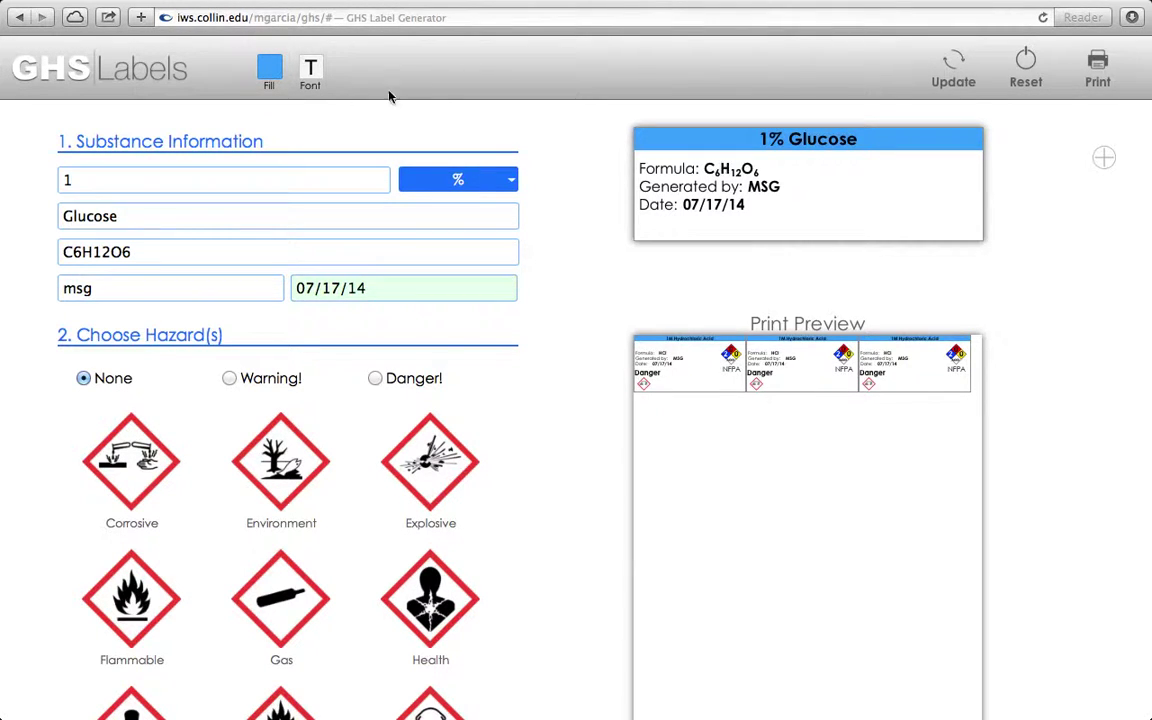
{"action": "left_click", "coordinate": [270, 76]}
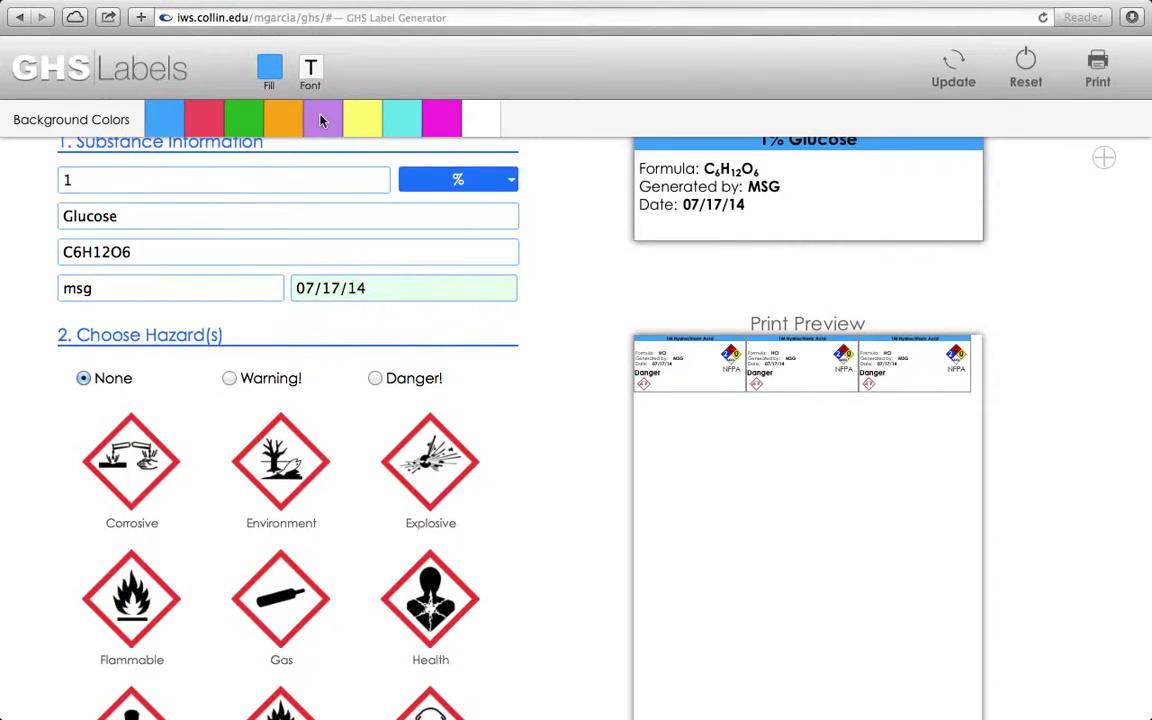
{"action": "left_click", "coordinate": [252, 120]}
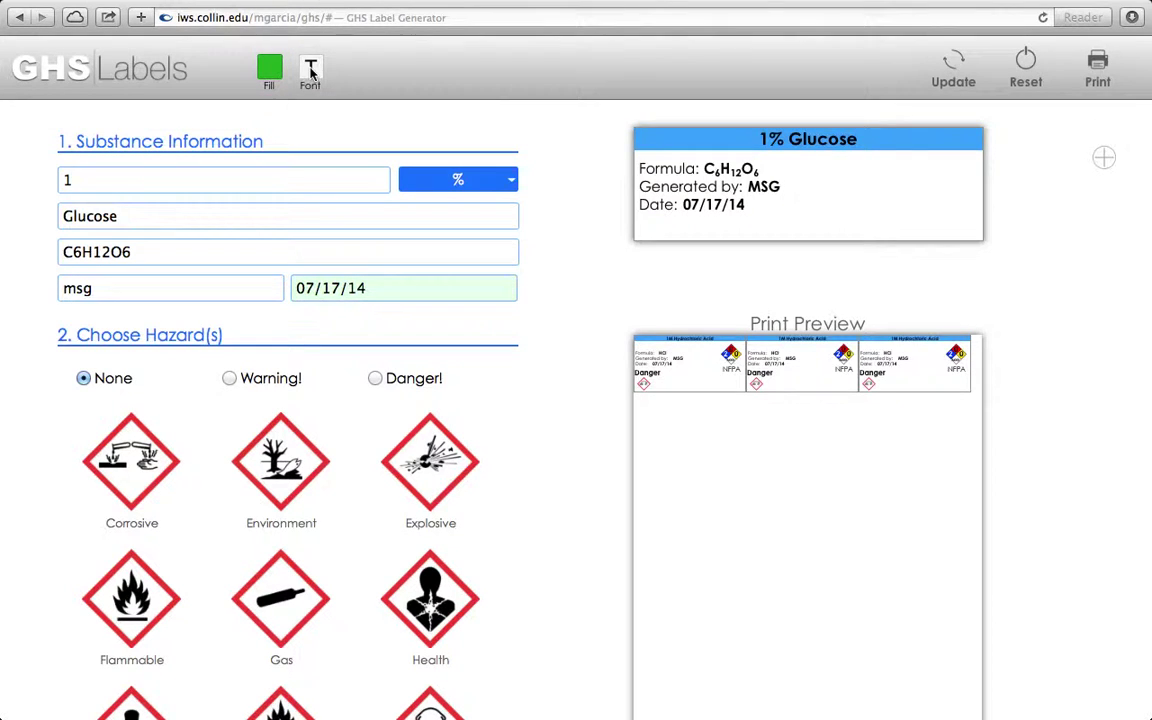
{"action": "left_click", "coordinate": [311, 73]}
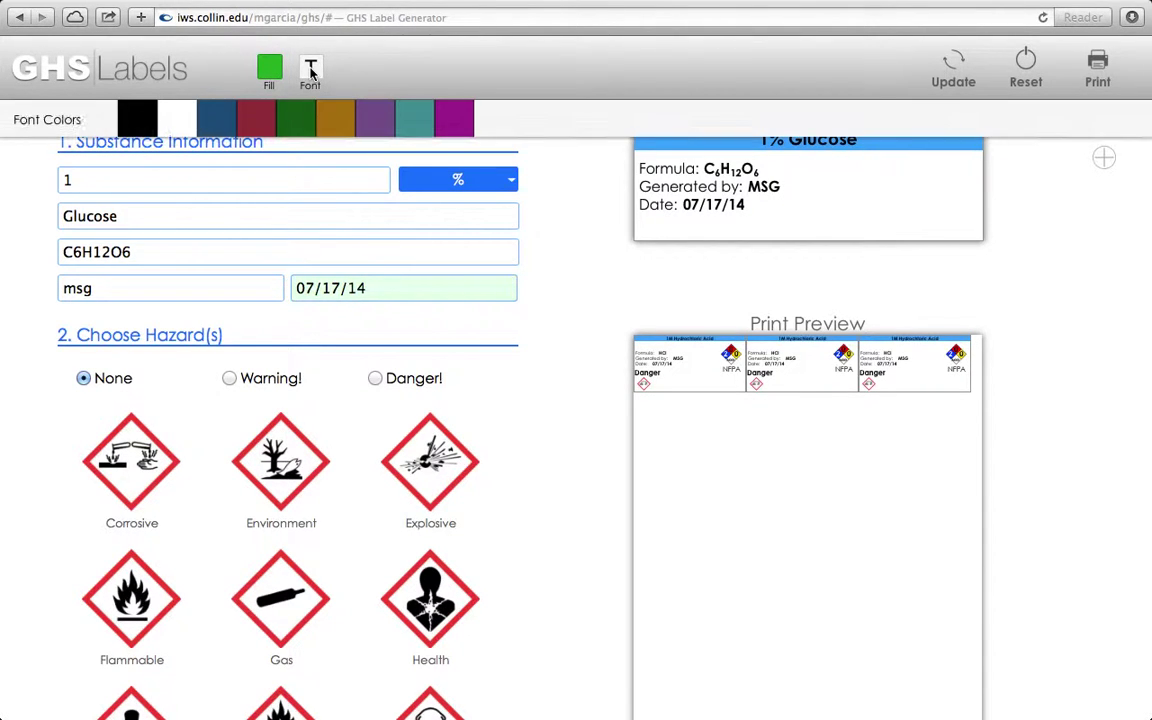
{"action": "left_click", "coordinate": [165, 110]}
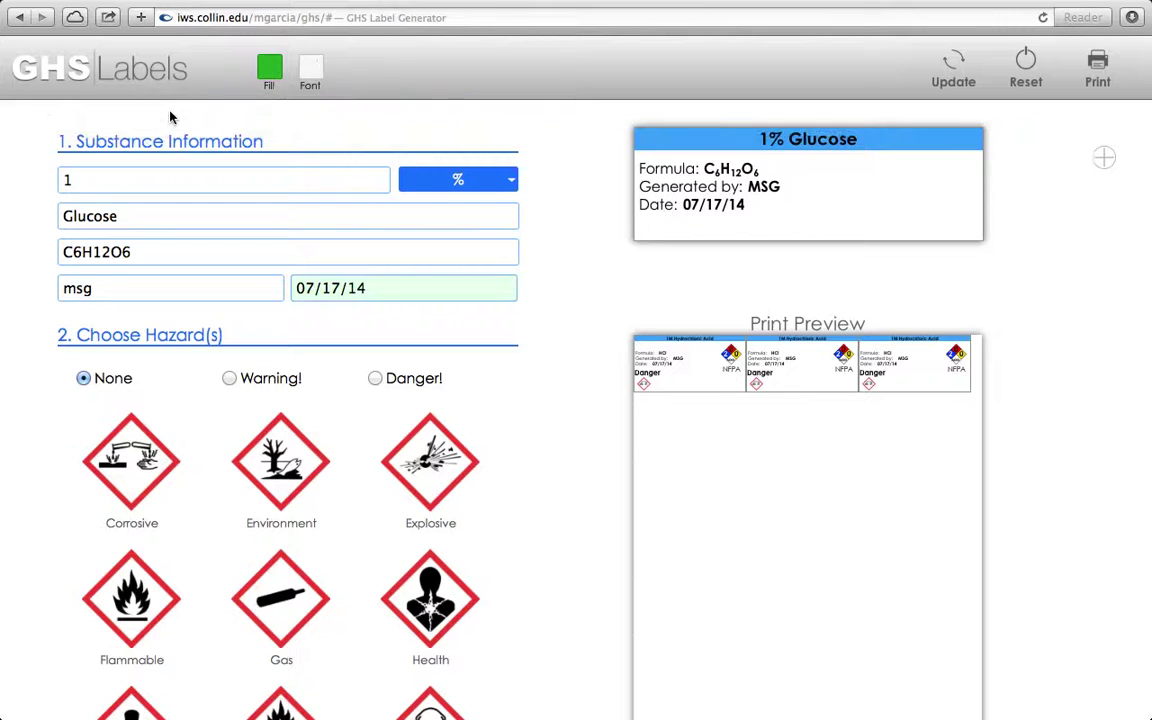
{"action": "left_click", "coordinate": [955, 68]}
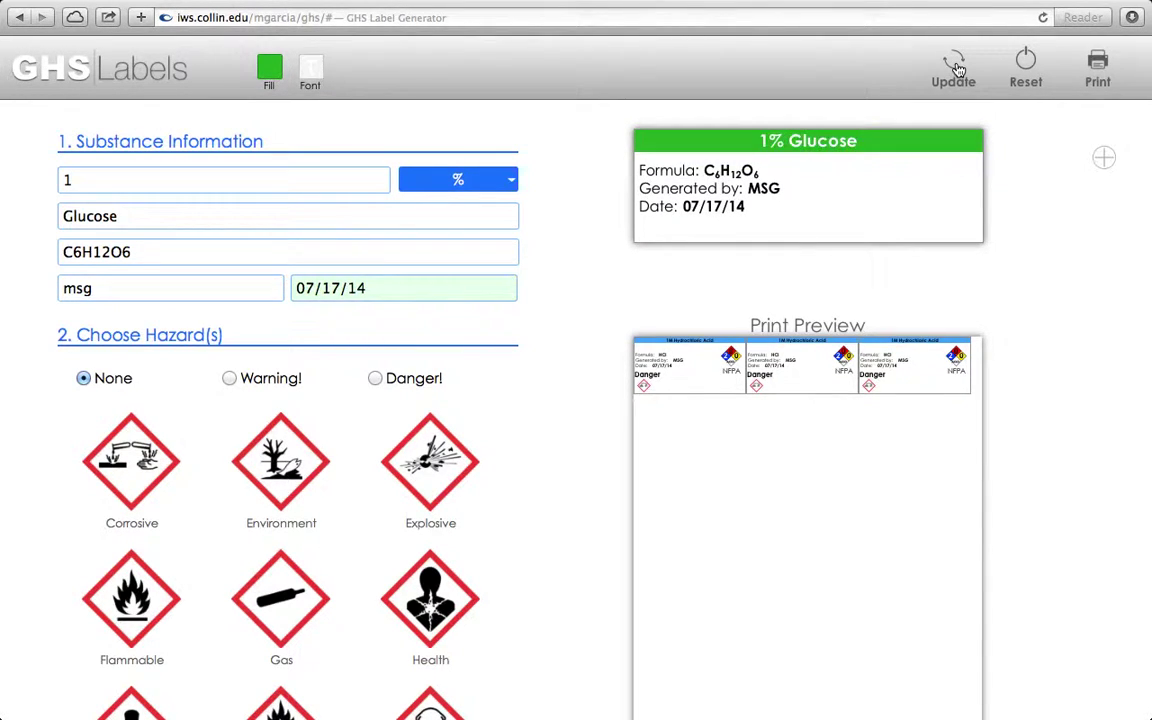
- Add 3 copies of the glucose label to the print preview sheet, followed by 6 more
{"action": "left_click", "coordinate": [1104, 157]}
{"action": "left_click", "coordinate": [1038, 198]}
{"action": "type", "text": "3"}
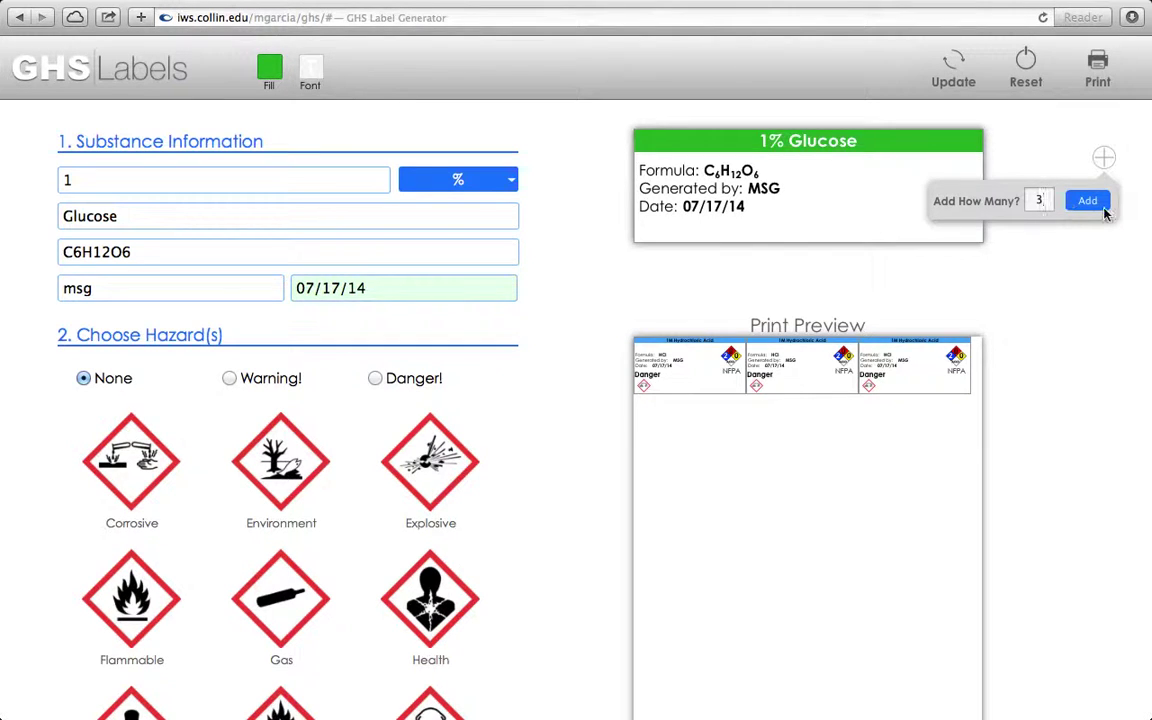
{"action": "left_click", "coordinate": [1089, 201]}
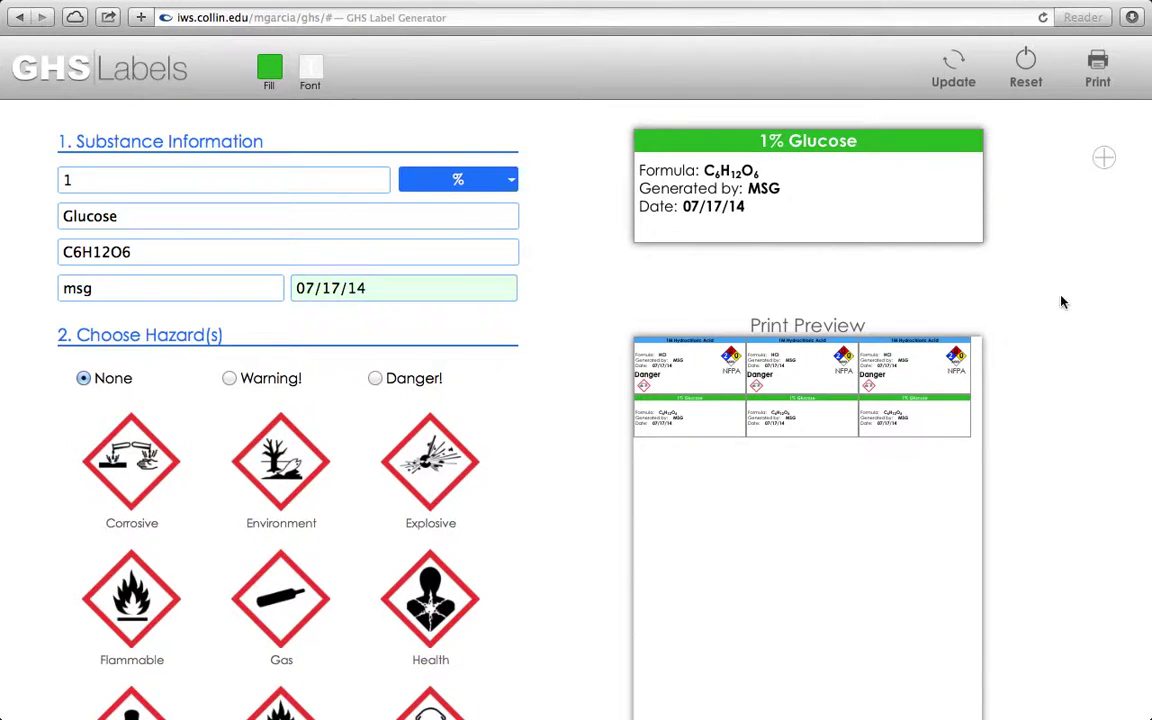
{"action": "left_click", "coordinate": [1100, 163]}
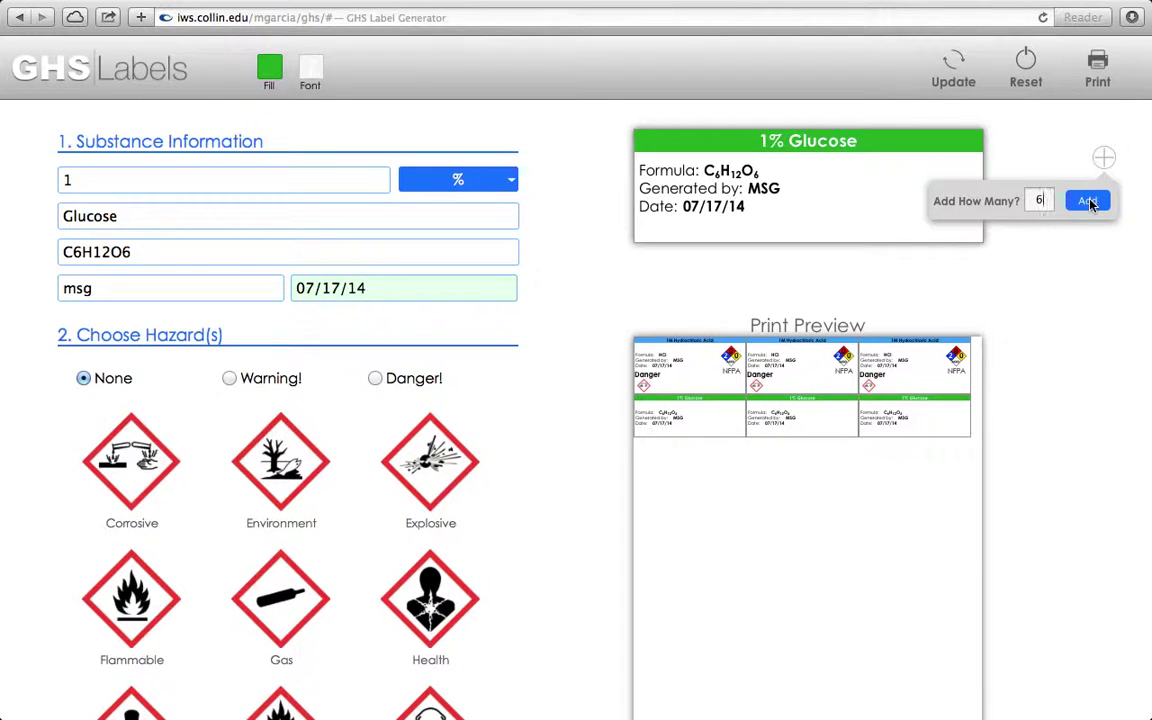
{"action": "left_click", "coordinate": [1089, 202]}
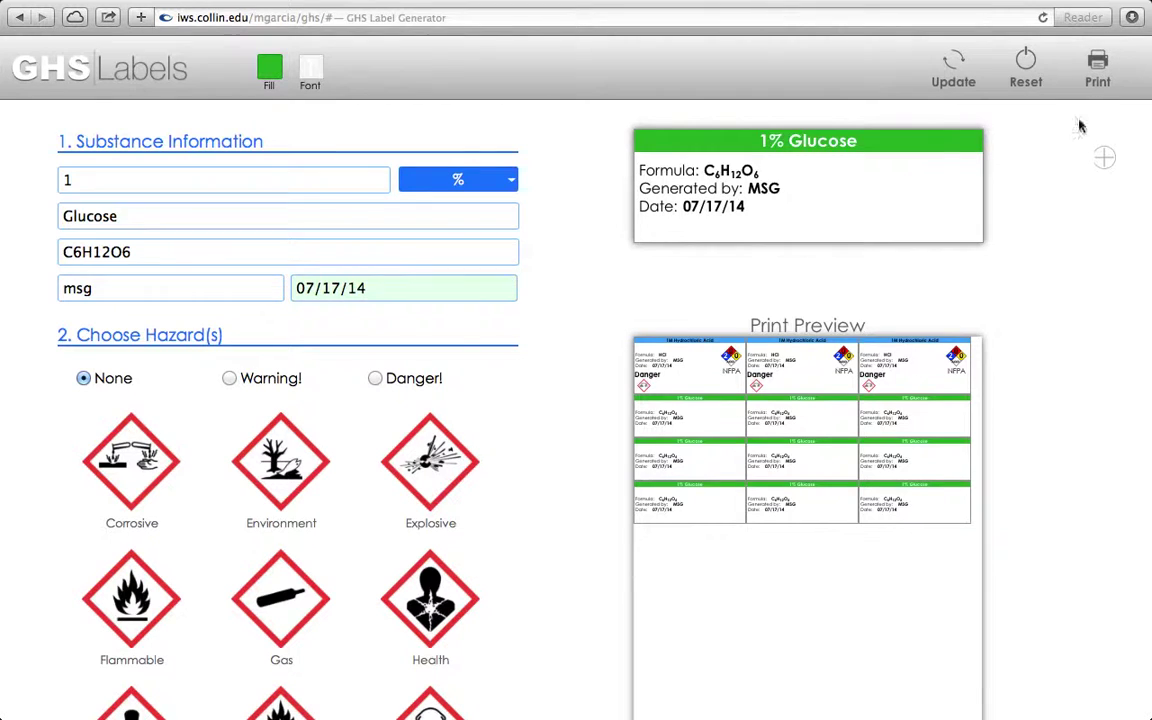
- Open the print settings for the label sheet, compare portrait and landscape orientation, and page through the landscape preview
{"action": "left_click", "coordinate": [1096, 70]}
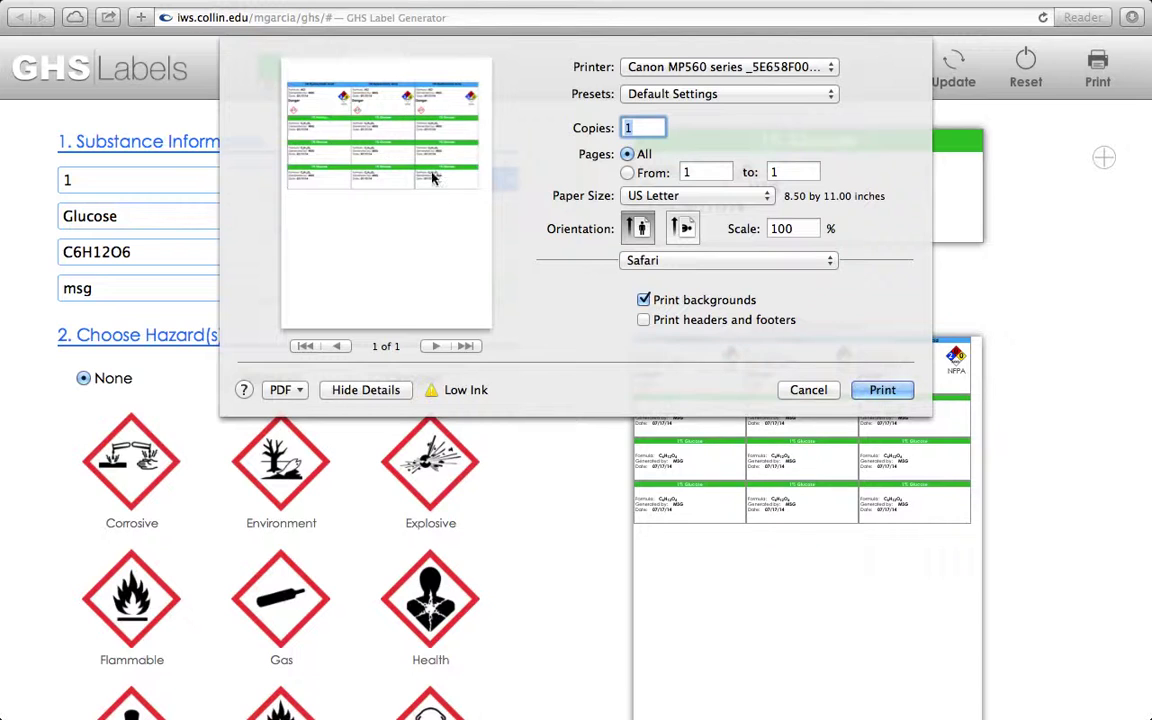
{"action": "left_click", "coordinate": [686, 229]}
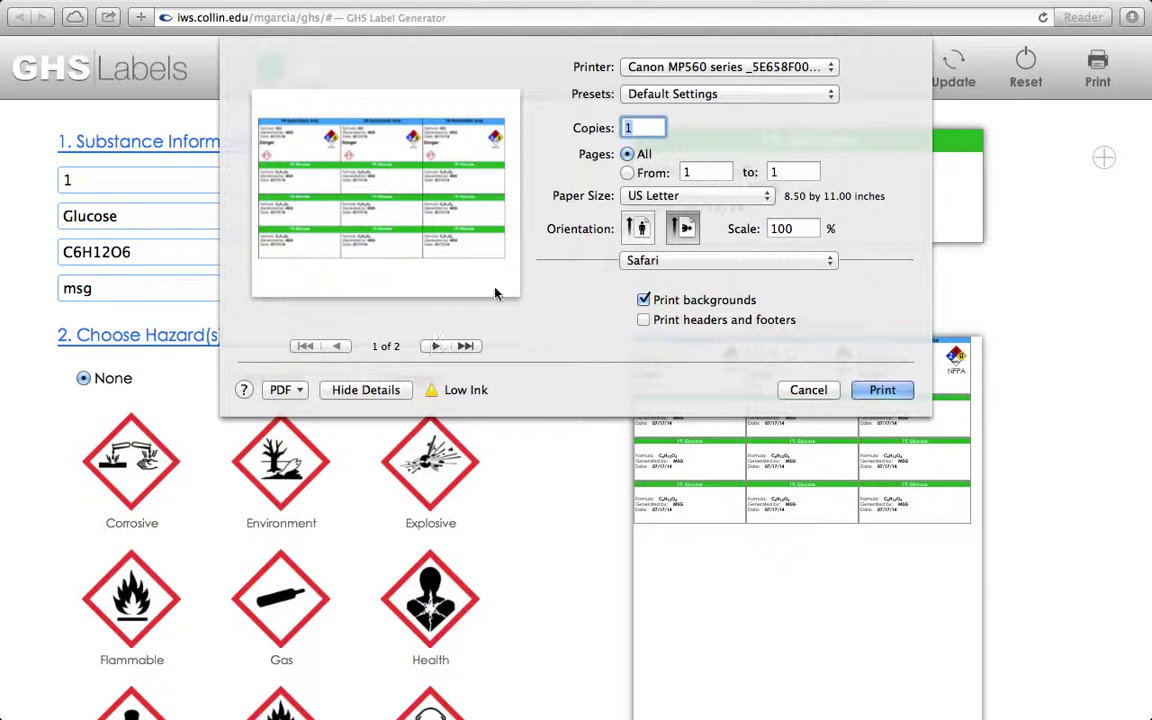
{"action": "left_click", "coordinate": [637, 230]}
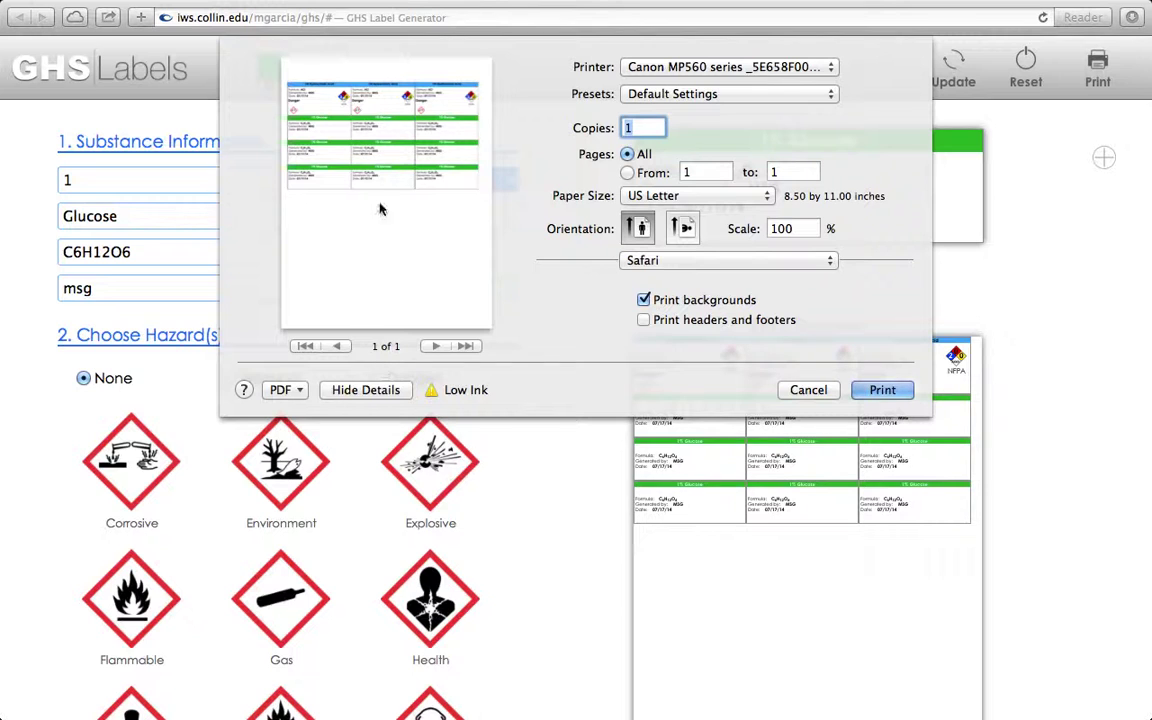
{"action": "left_click", "coordinate": [684, 228]}
{"action": "left_click", "coordinate": [435, 345]}
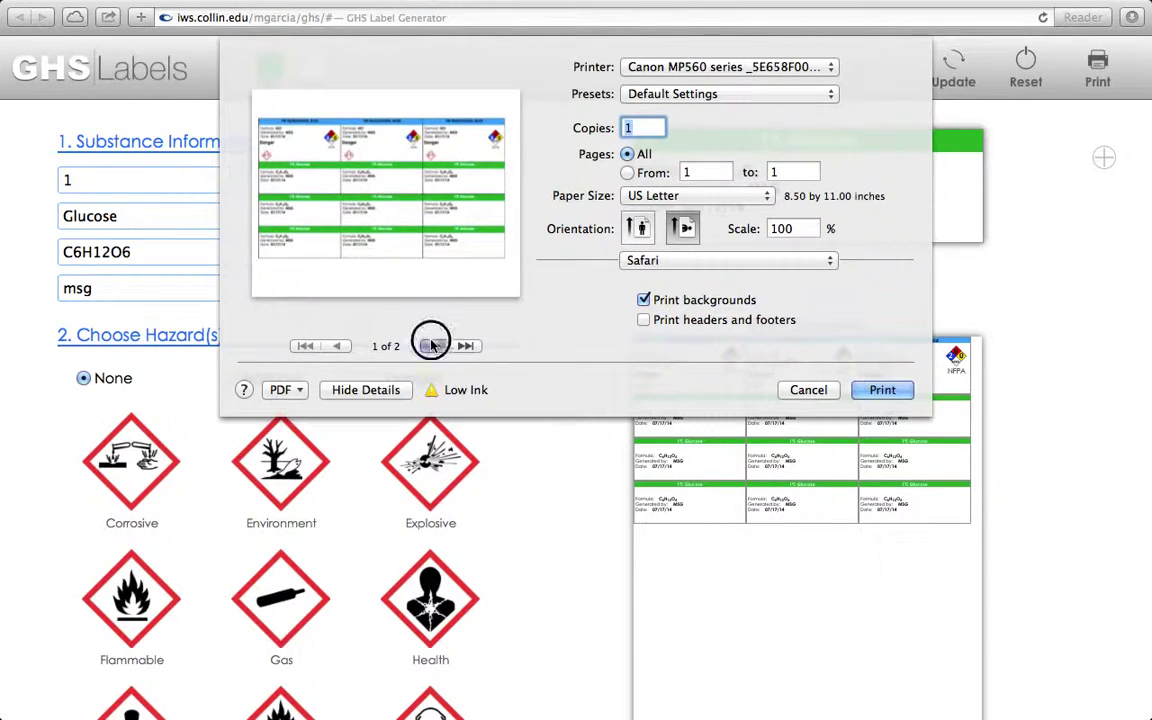
{"action": "left_click", "coordinate": [336, 345]}
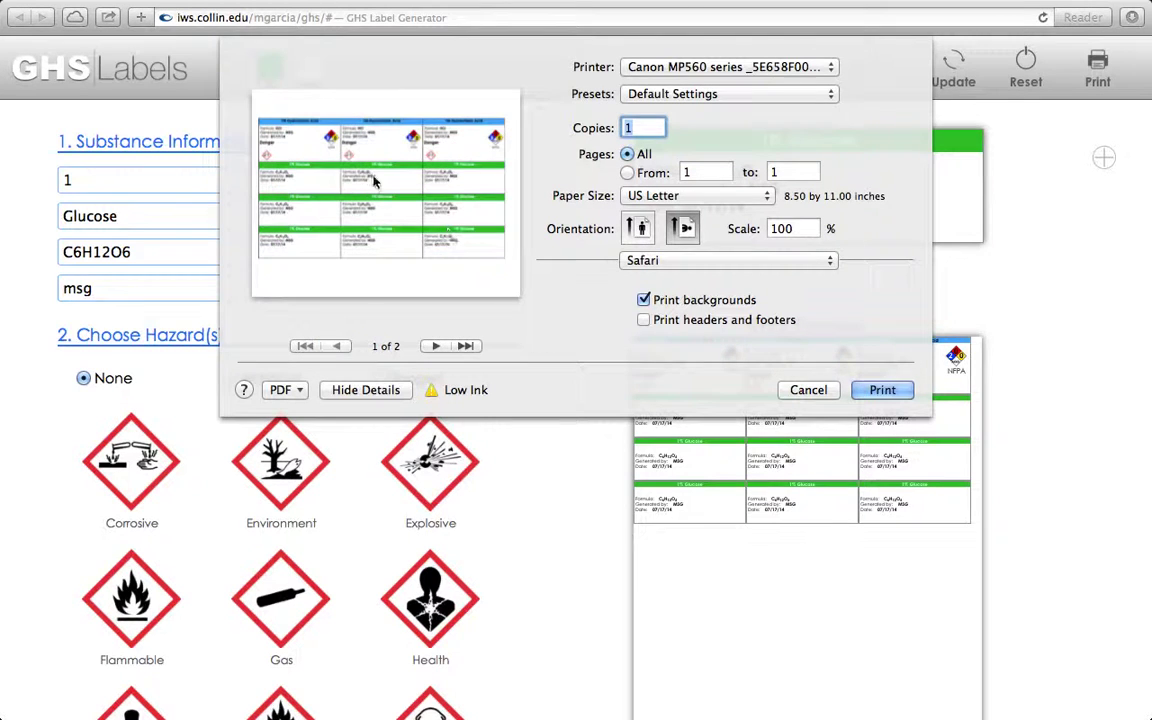
{"action": "left_click", "coordinate": [435, 345]}
{"action": "left_click", "coordinate": [337, 345]}
- Try limiting the print range to page 1, restore it to all pages, and cancel printing
{"action": "left_click", "coordinate": [627, 173]}
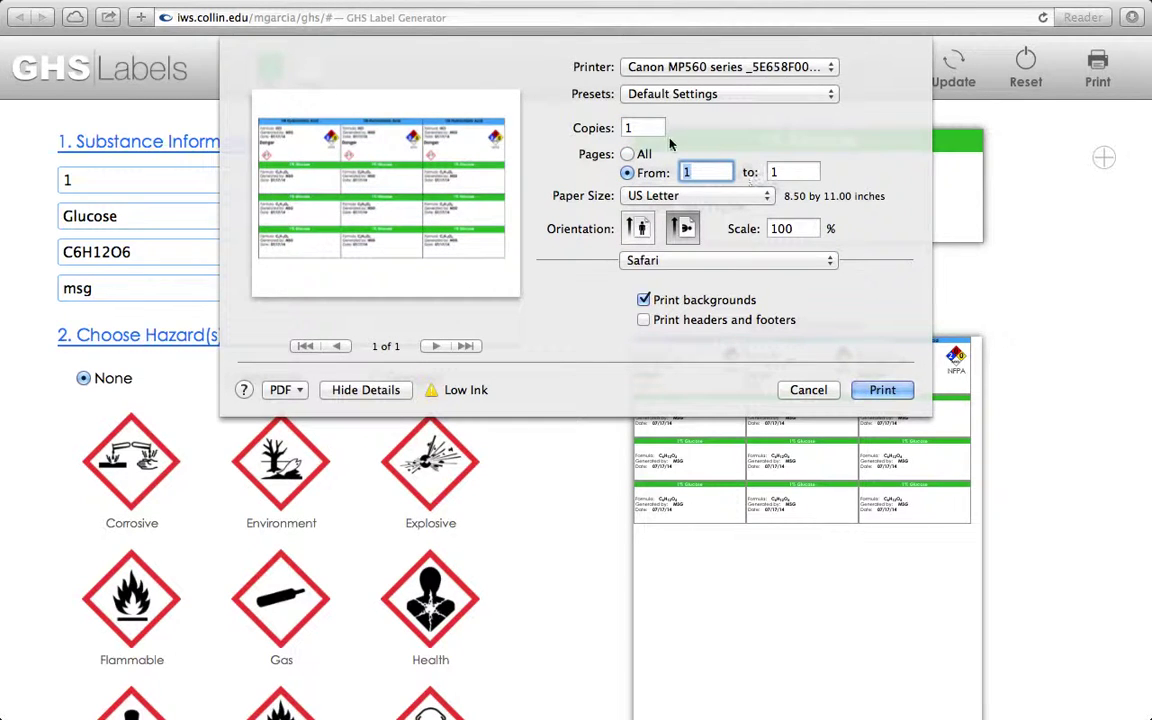
{"action": "left_click", "coordinate": [627, 154]}
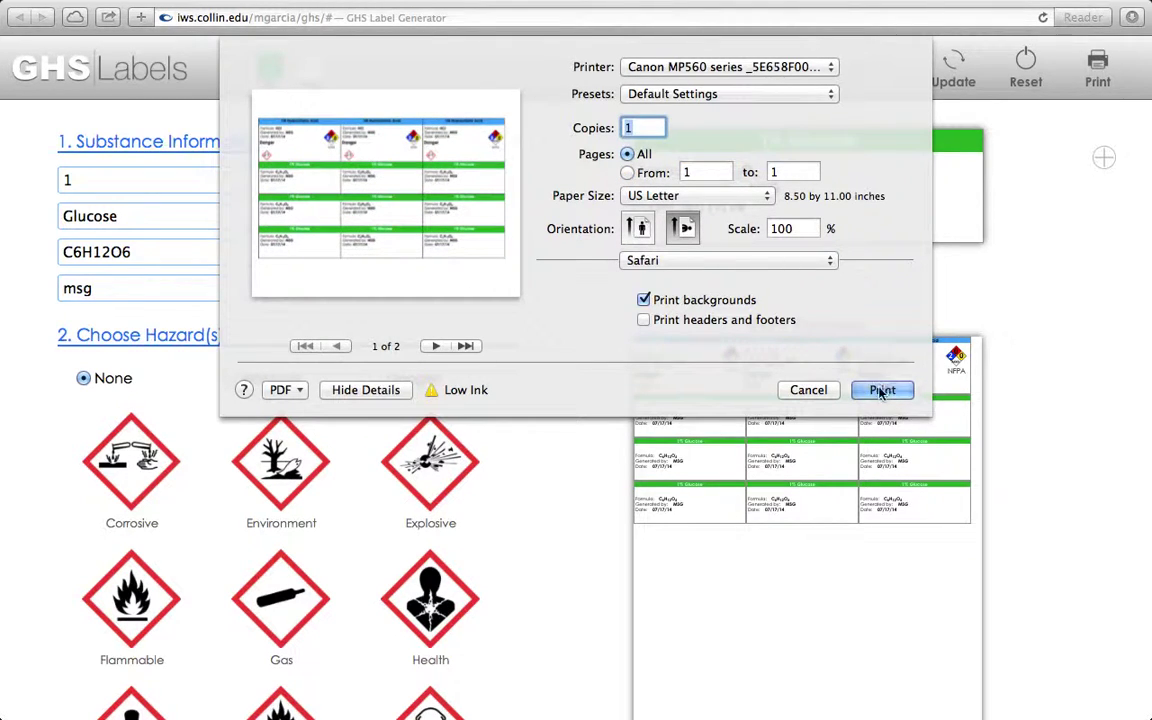
{"action": "left_click", "coordinate": [808, 390]}
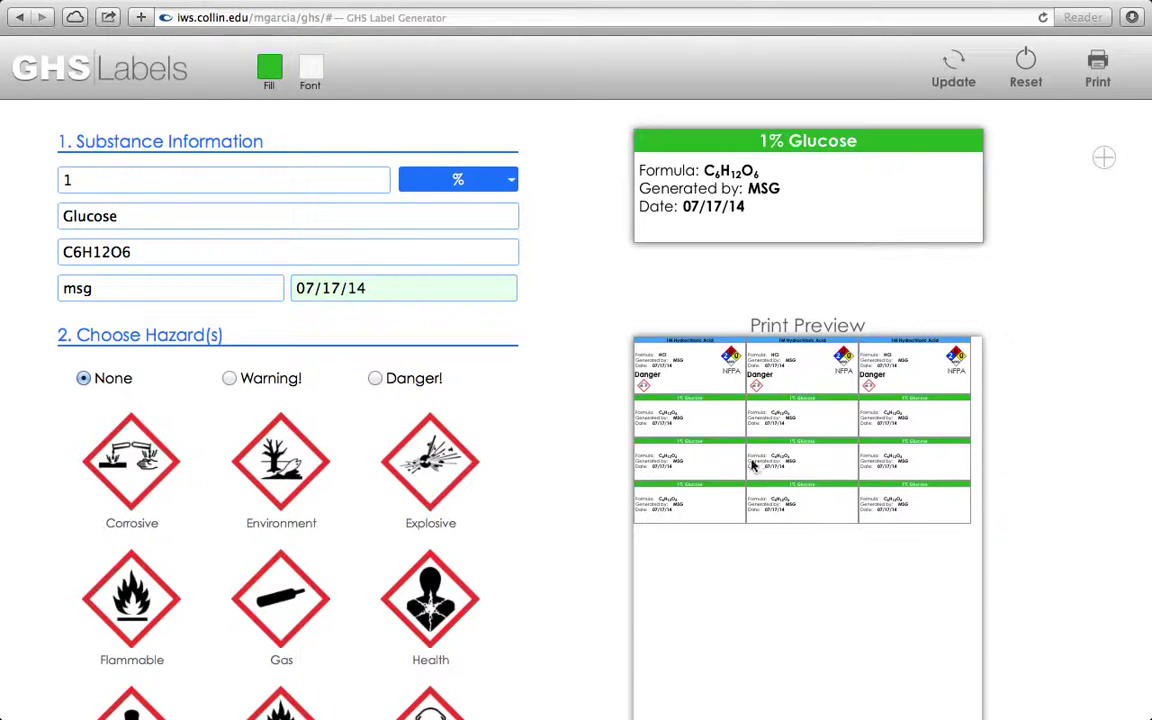
- Reset the label form and print sheet, and set the label fill color to blue
{"action": "left_click", "coordinate": [1028, 66]}
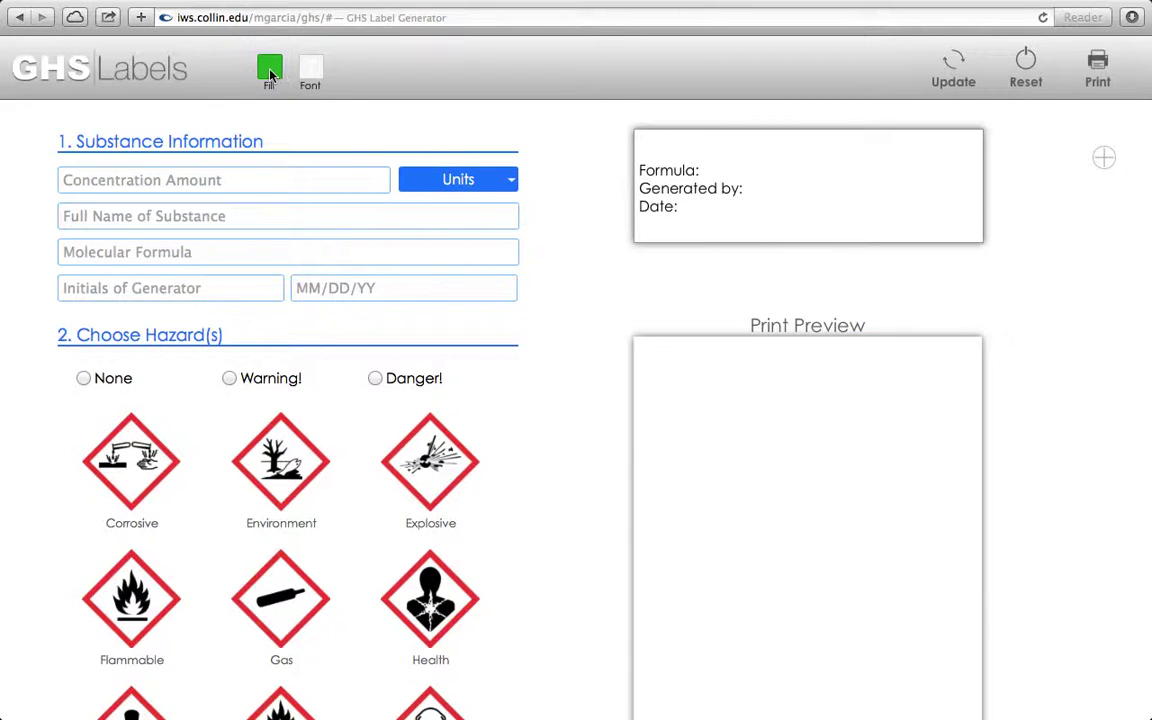
{"action": "left_click", "coordinate": [267, 72]}
{"action": "left_click", "coordinate": [162, 120]}
{"action": "scroll", "coordinate": [548, 336], "scroll_direction": "down", "scroll_amount": 3}
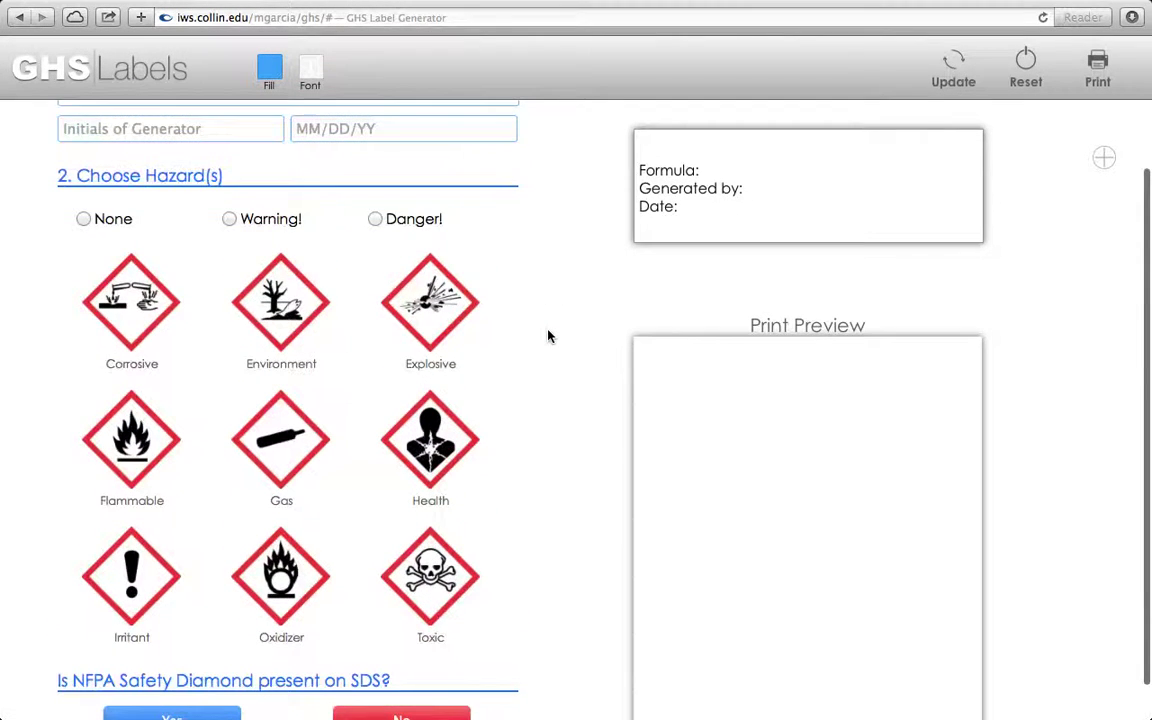
{"action": "scroll", "coordinate": [548, 336], "scroll_direction": "up", "scroll_amount": 3}
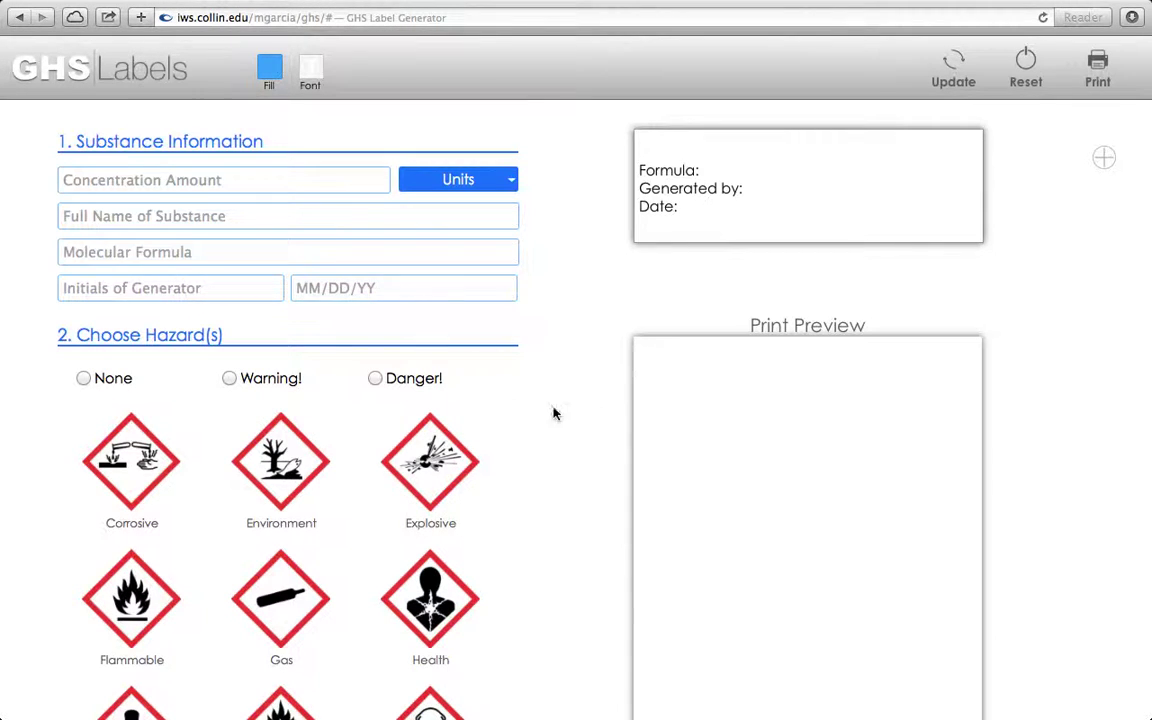
{"action": "scroll", "coordinate": [378, 375], "scroll_direction": "down", "scroll_amount": 5}
{"action": "scroll", "coordinate": [376, 368], "scroll_direction": "up", "scroll_amount": 5}
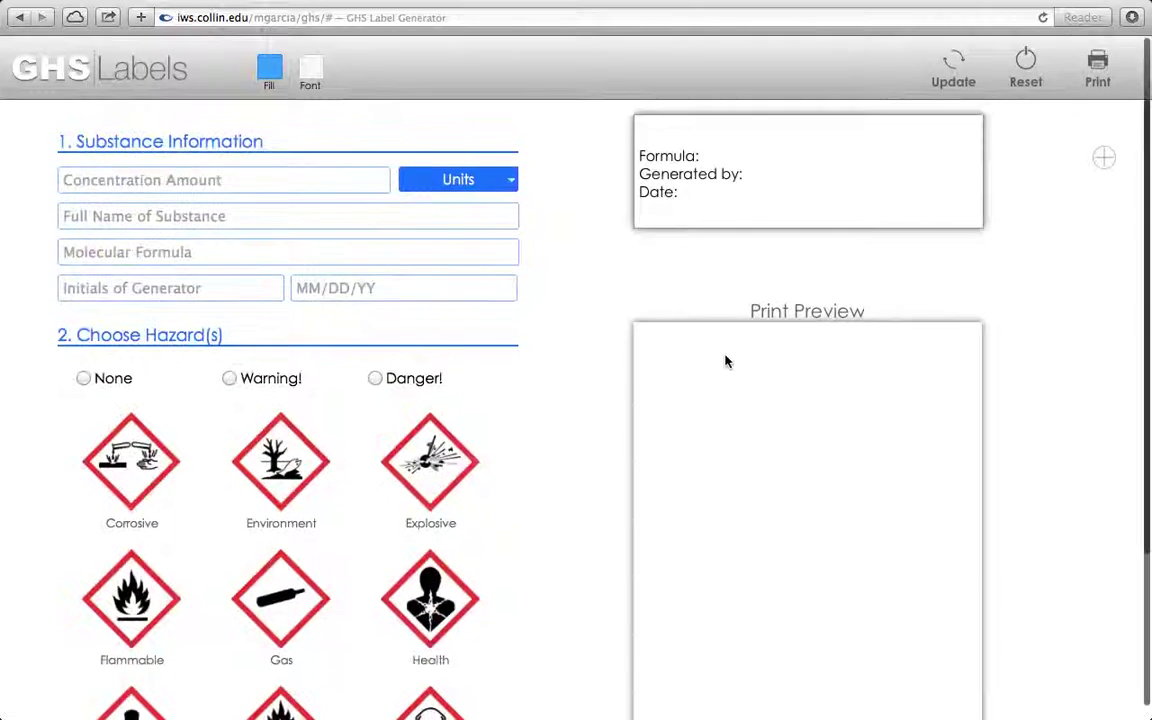
{"action": "scroll", "coordinate": [725, 360], "scroll_direction": "down", "scroll_amount": 4}
{"action": "scroll", "coordinate": [725, 362], "scroll_direction": "up", "scroll_amount": 4}
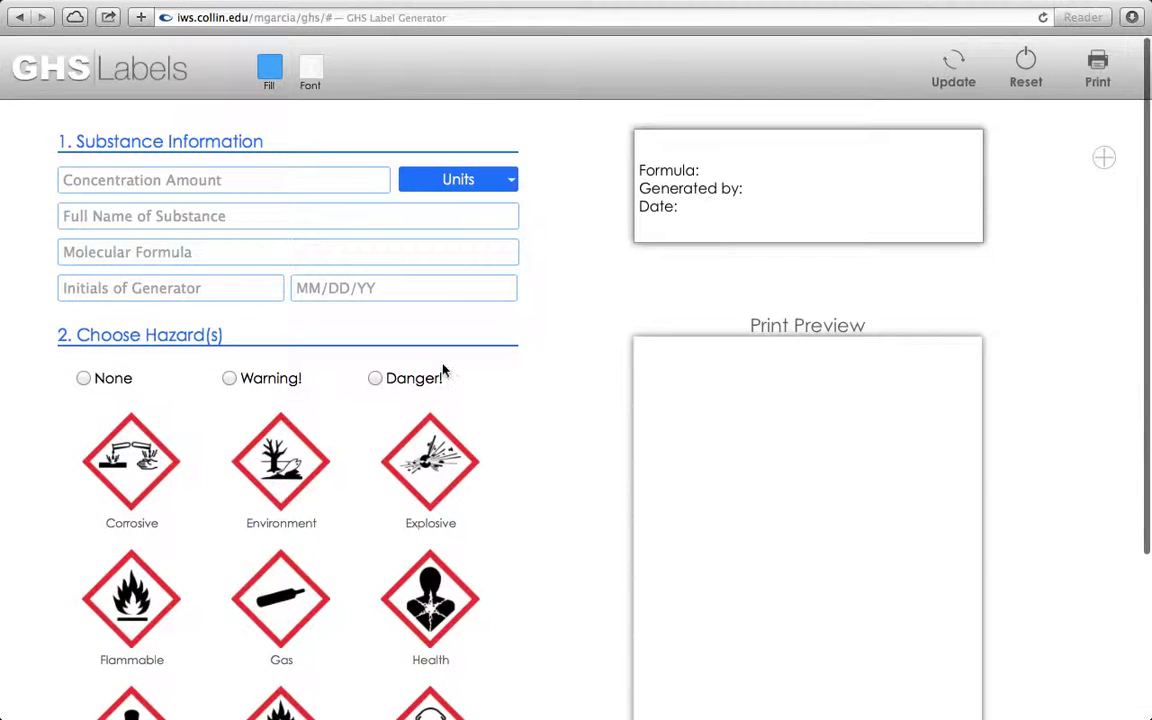